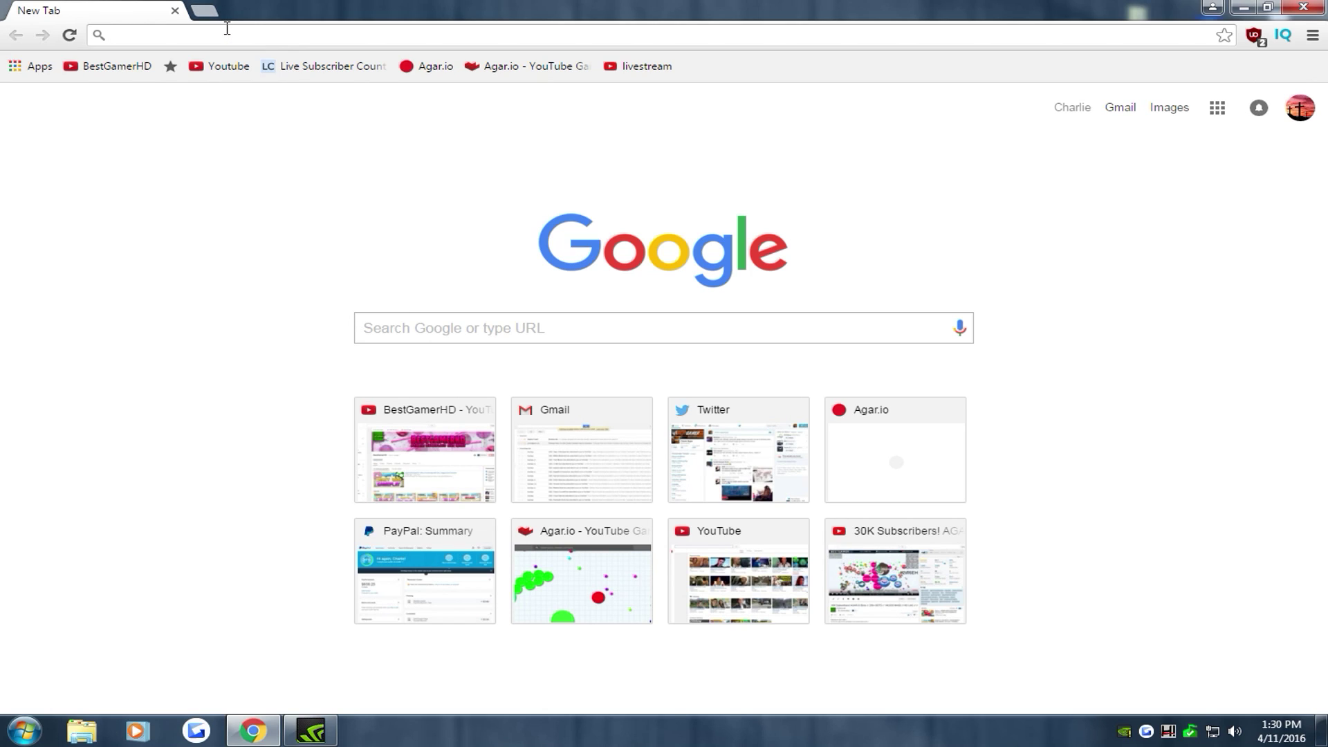
text(aga)
Accept the autocompleted Agarbot .ovh address, then select the whole address text.
key(End)
key(ctrl+a)
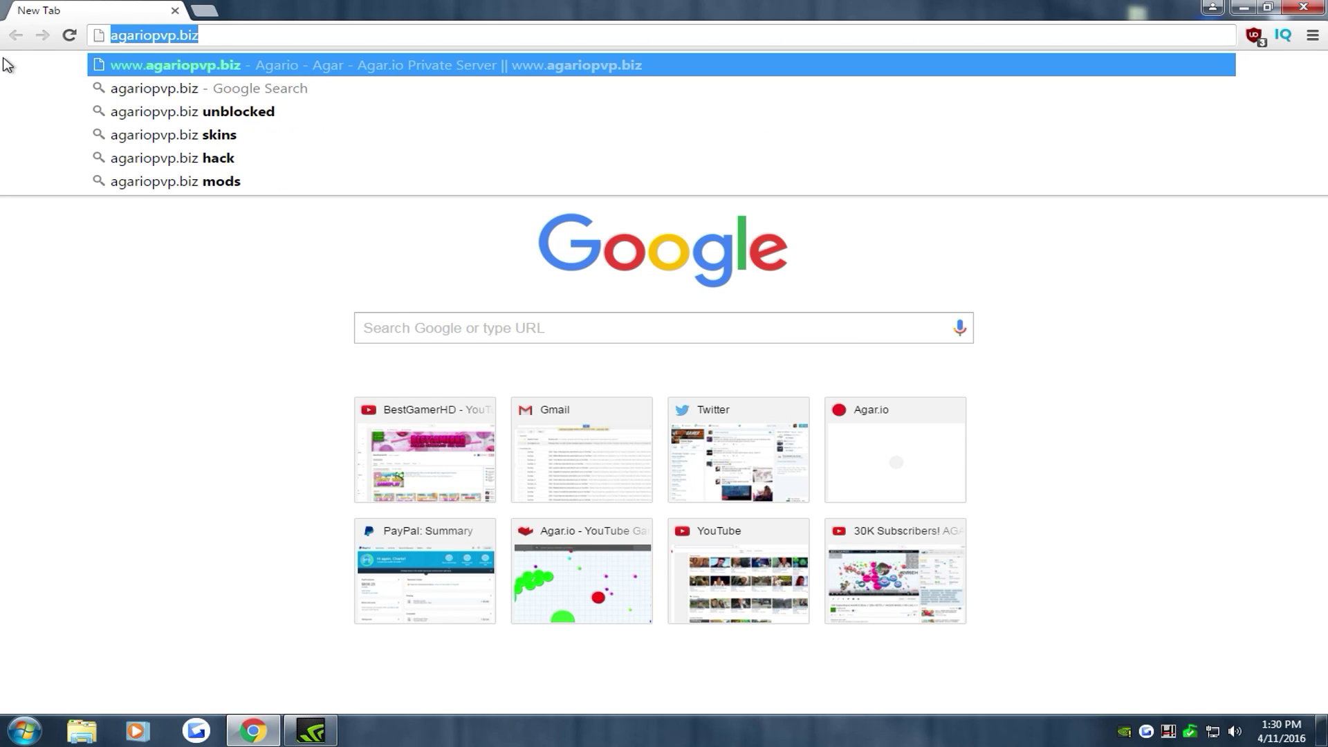
text(ot.ovh)
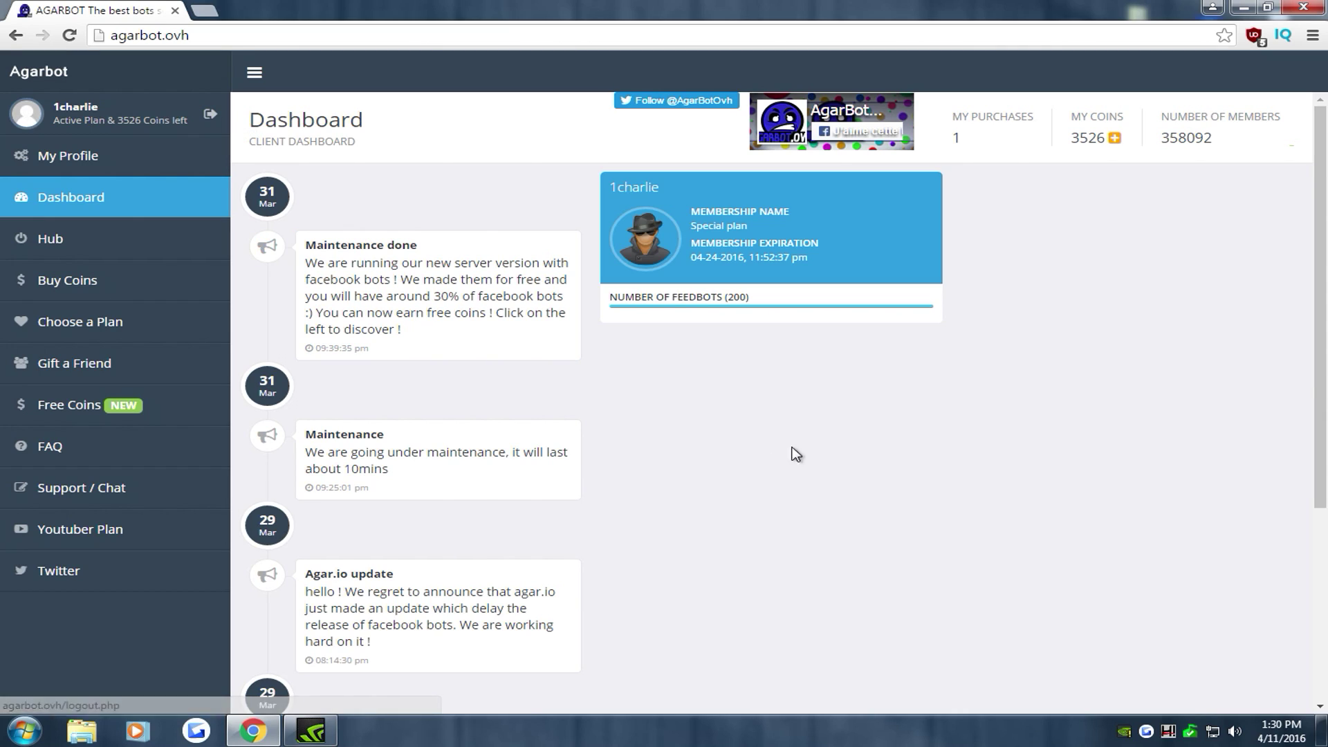
Go to the Agarbot Hub page and minimise Chrome to reveal the downloaded ext-prod (5).zip.
click(61, 247)
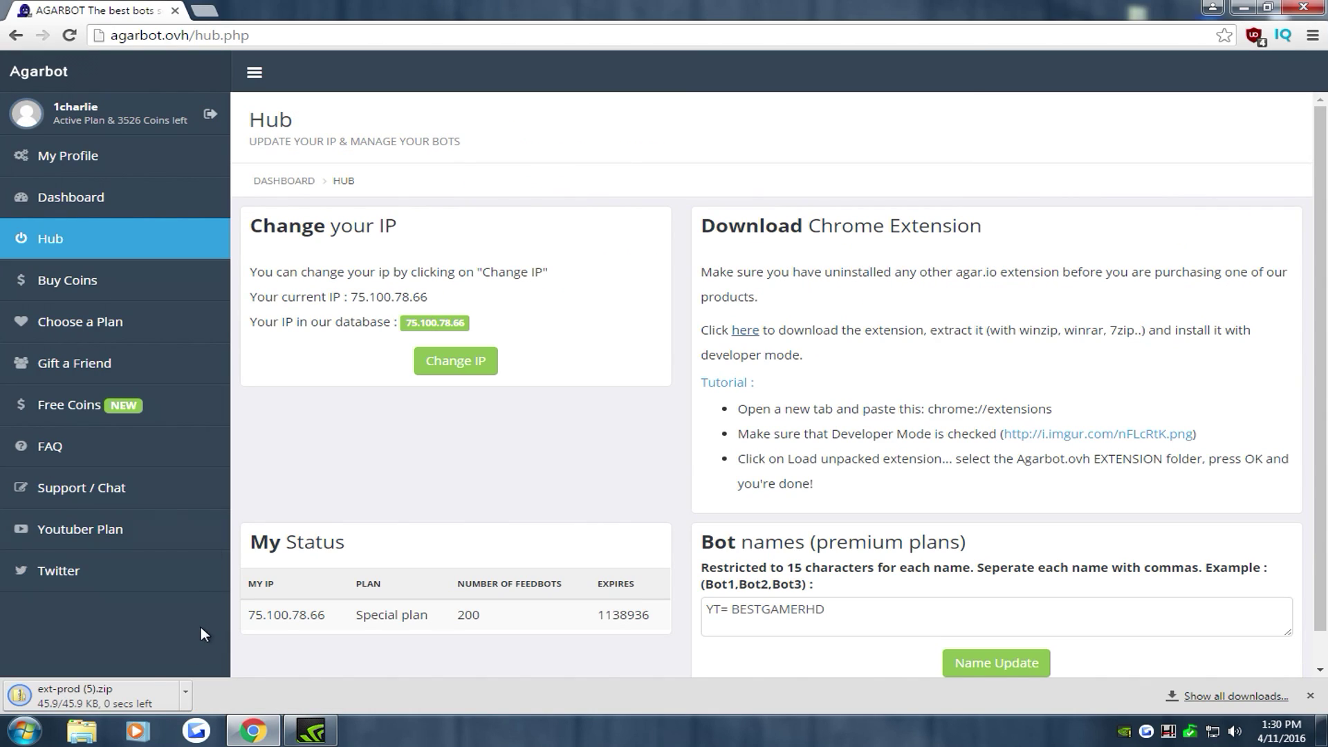
key(super+Down)
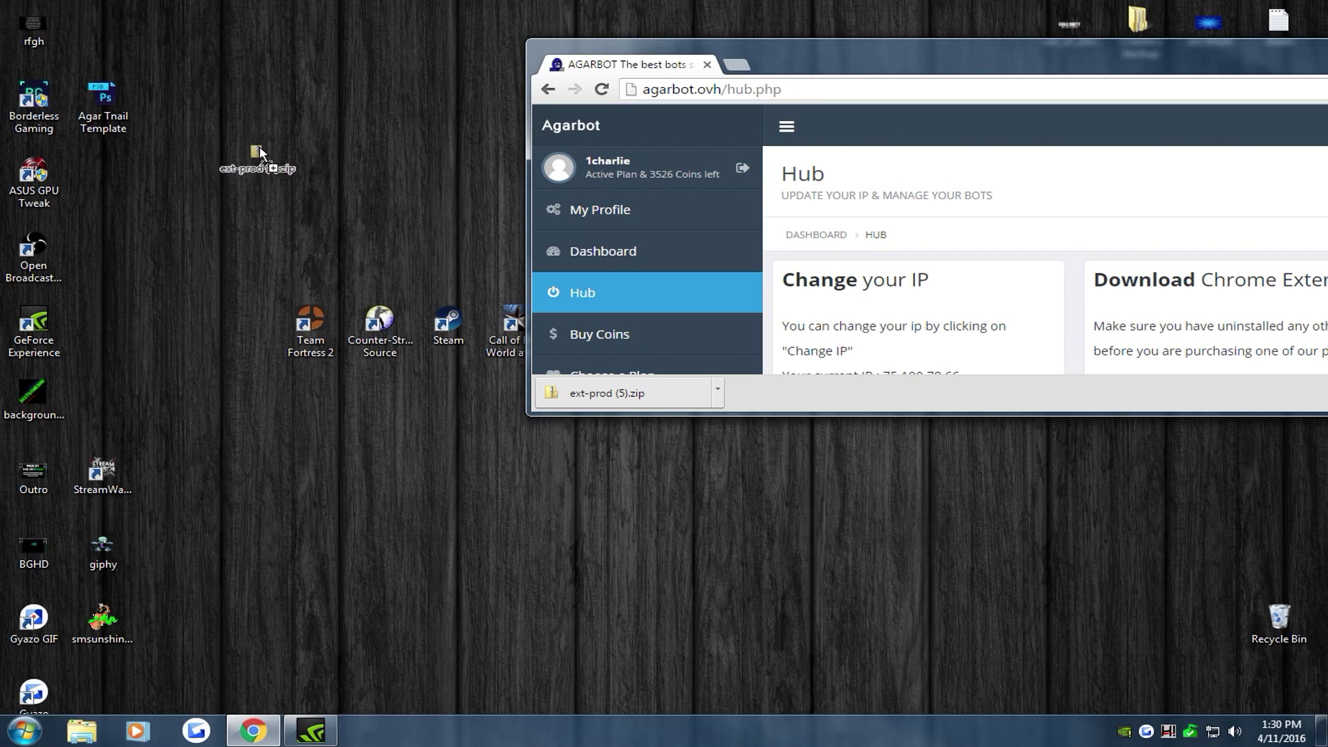
Save ext-prod (5).zip to the desktop, hide Chrome, and open the Videos library.
drag(676, 387, 257, 153)
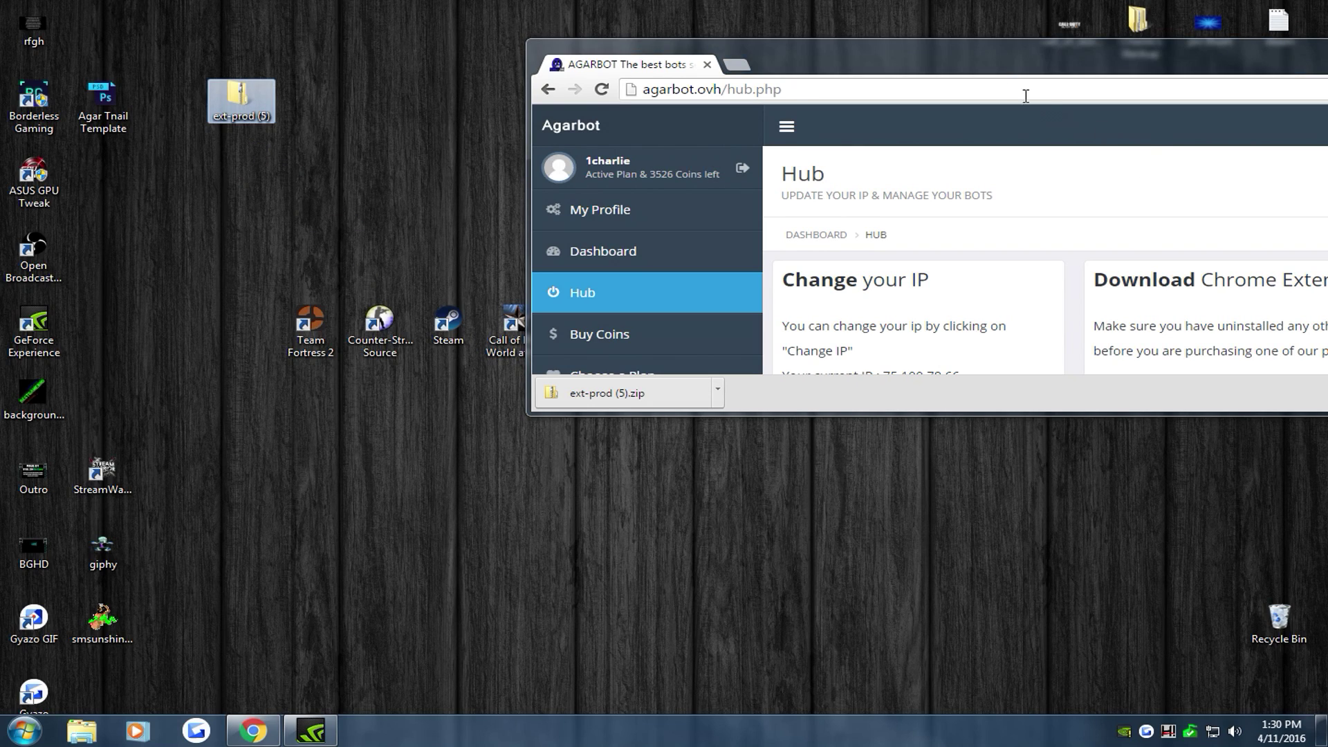
drag(1025, 47, 1102, 156)
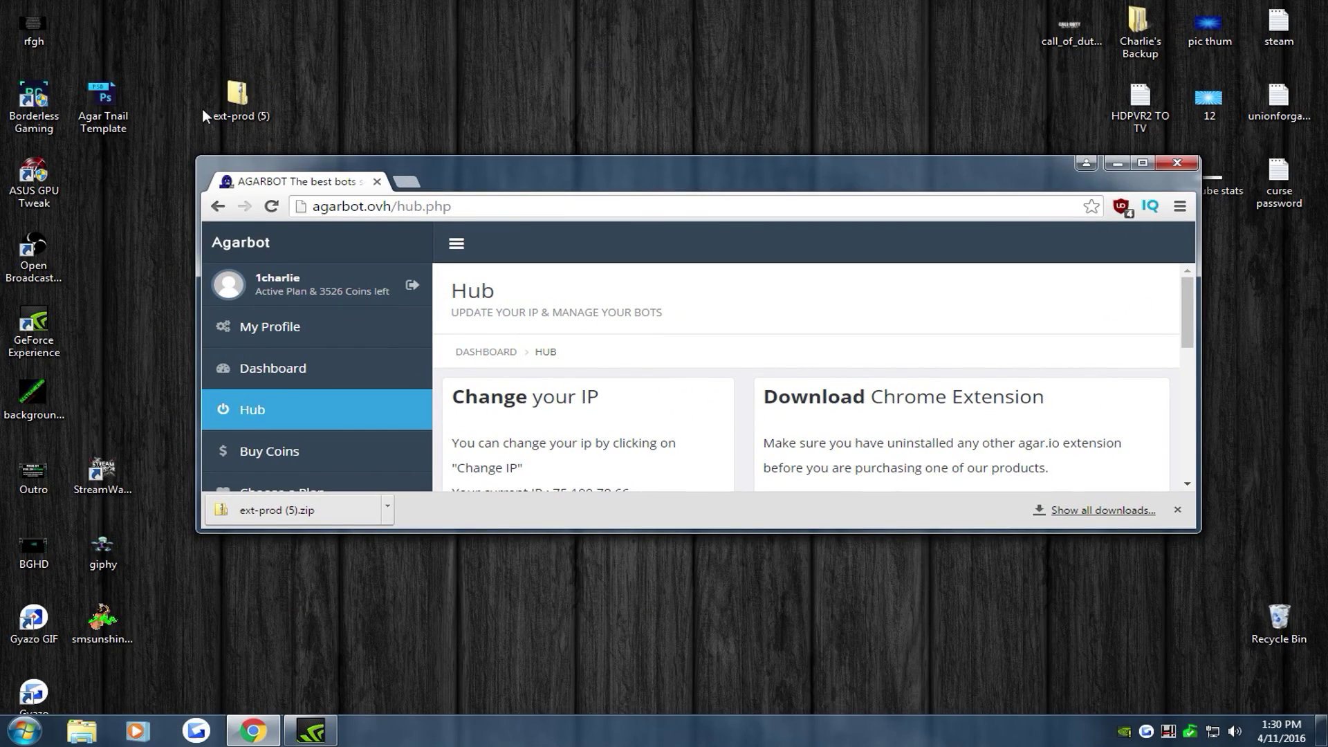
click(1116, 163)
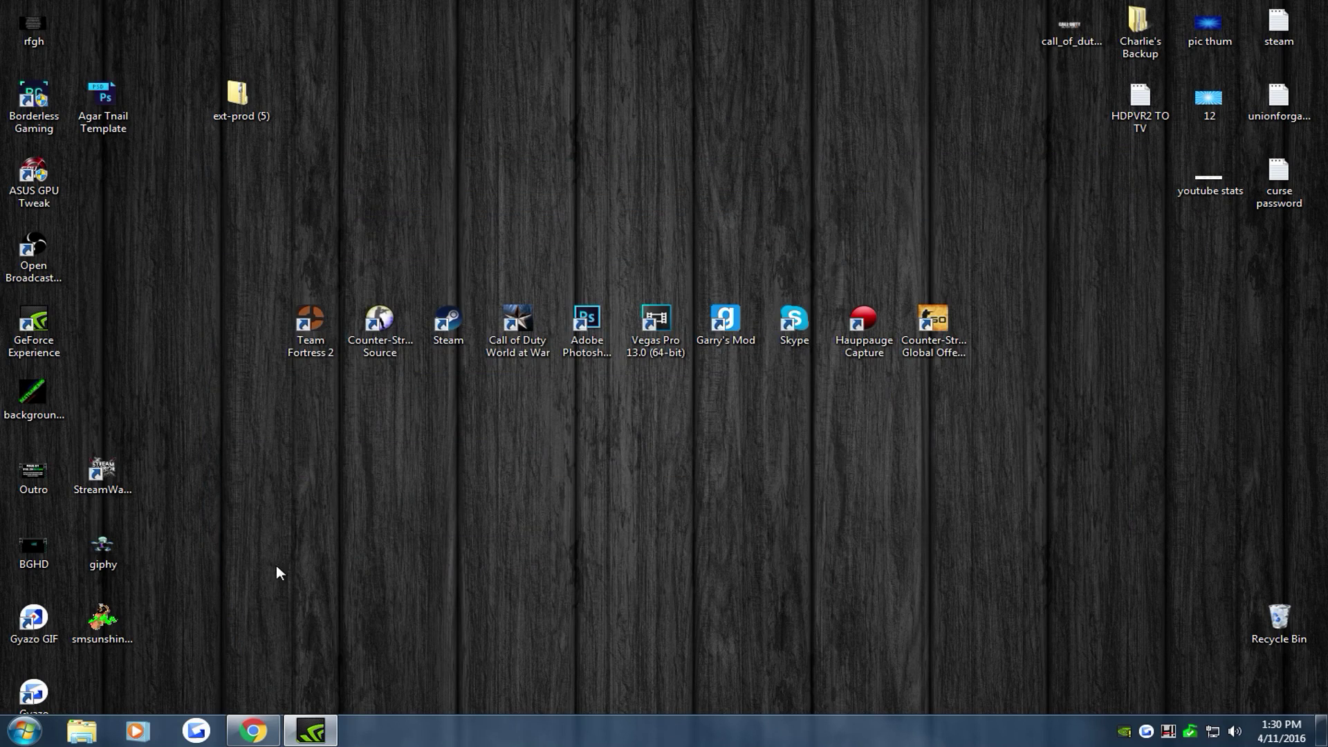
click(79, 732)
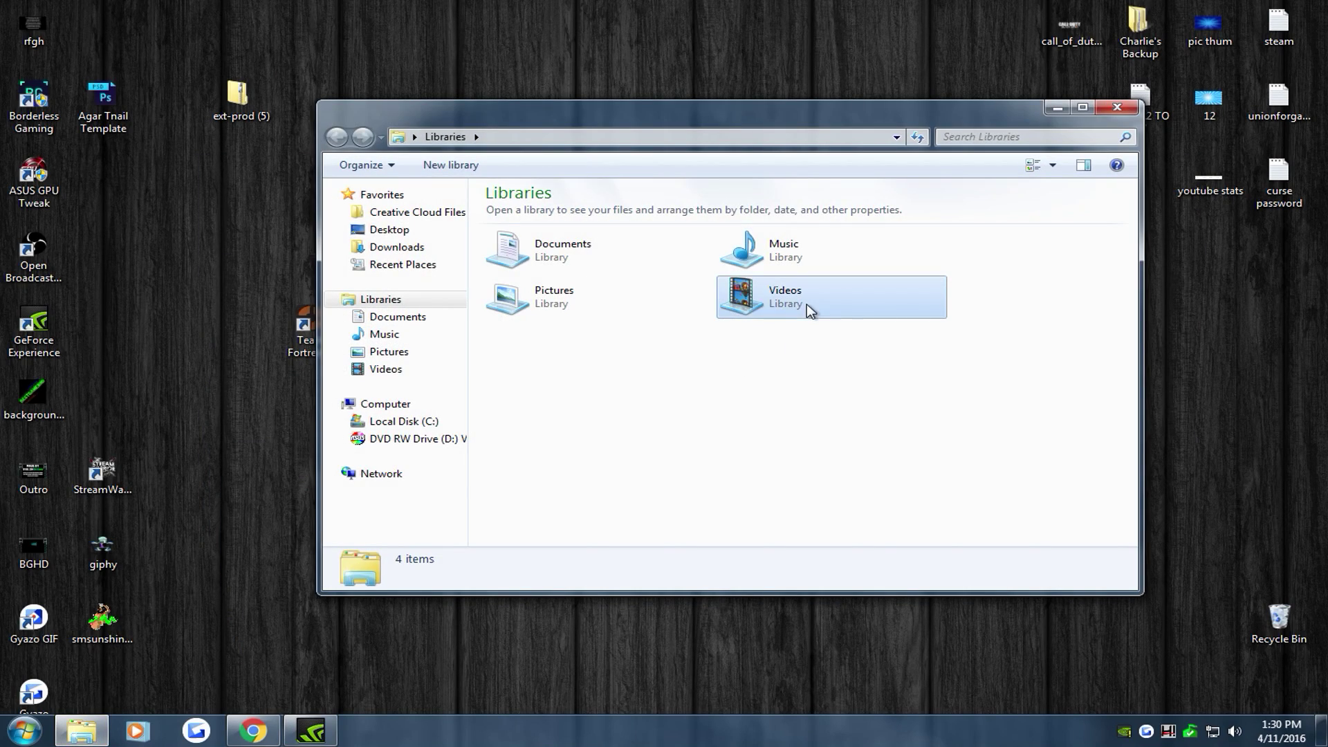
click(807, 303)
double_click(796, 308)
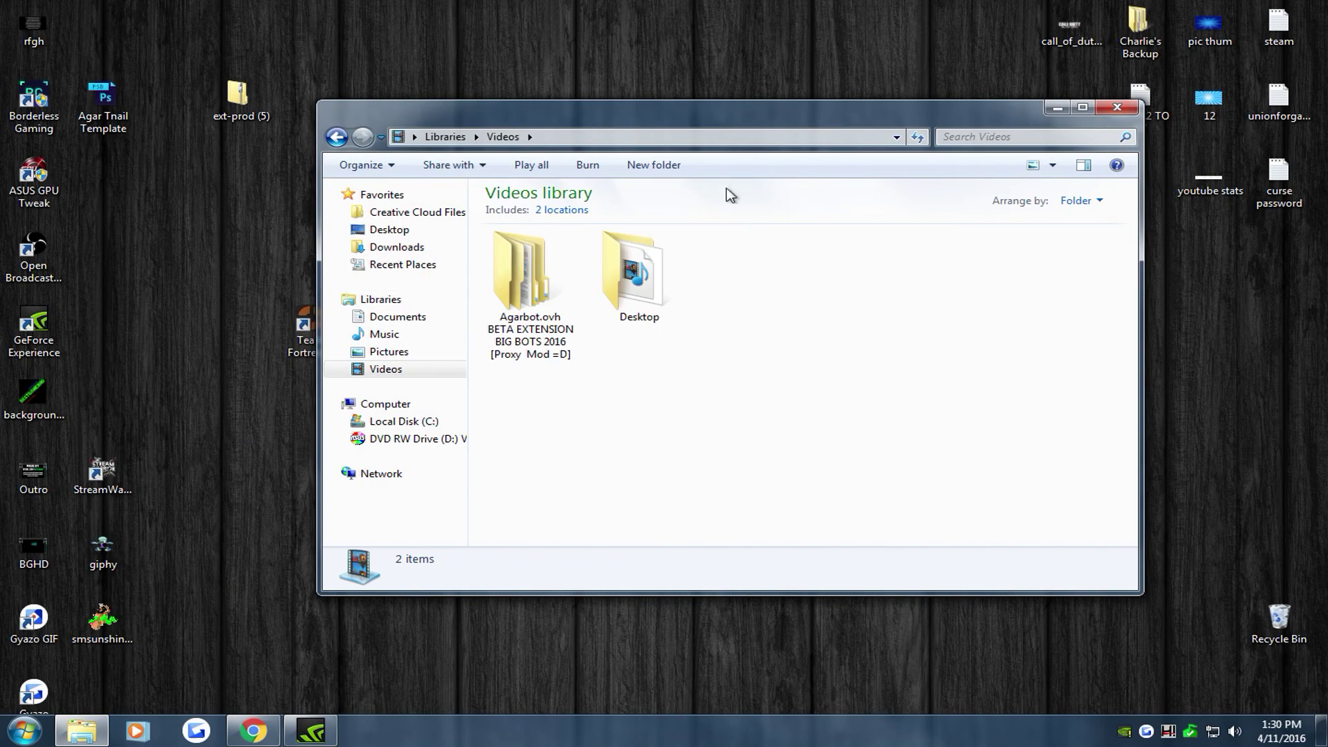
Copy the Agarbot.ovh EXTENSION folder from ext-prod (5).zip into Videos and close the zip.
drag(619, 111, 718, 64)
double_click(242, 92)
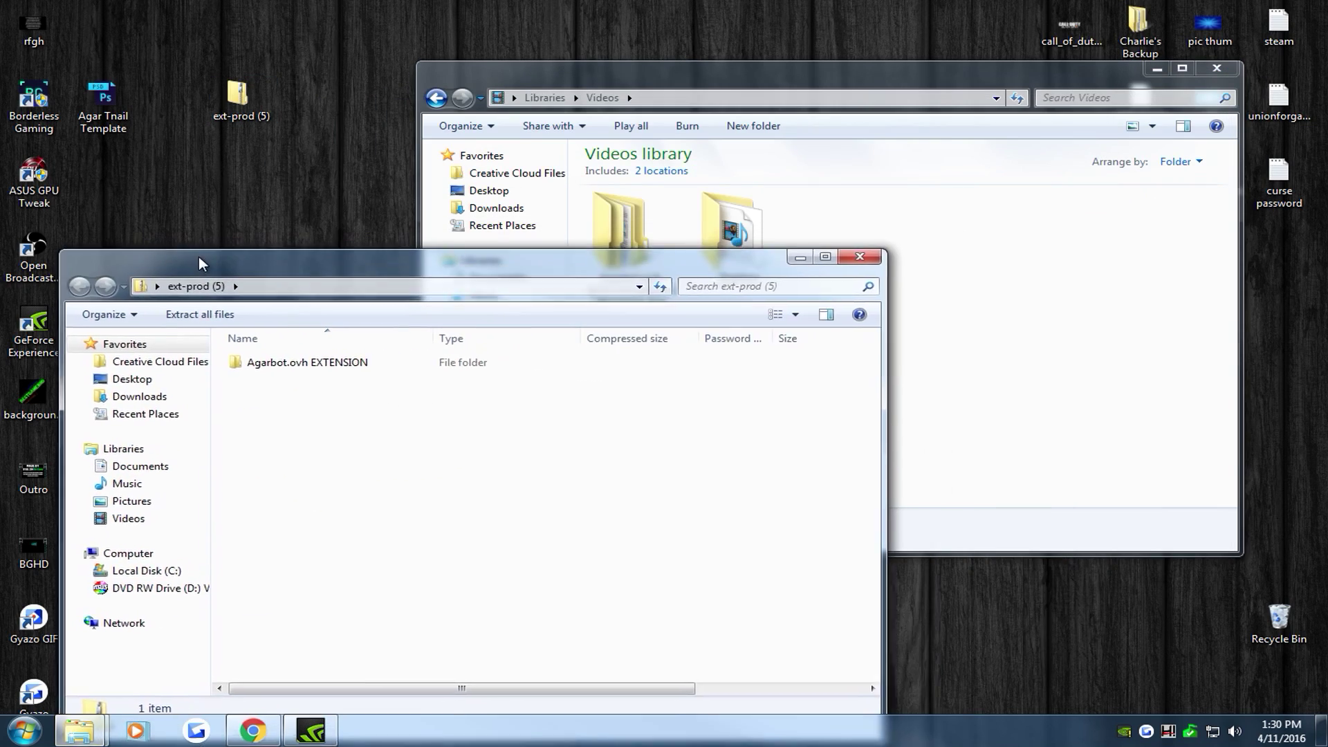
drag(580, 96, 404, 522)
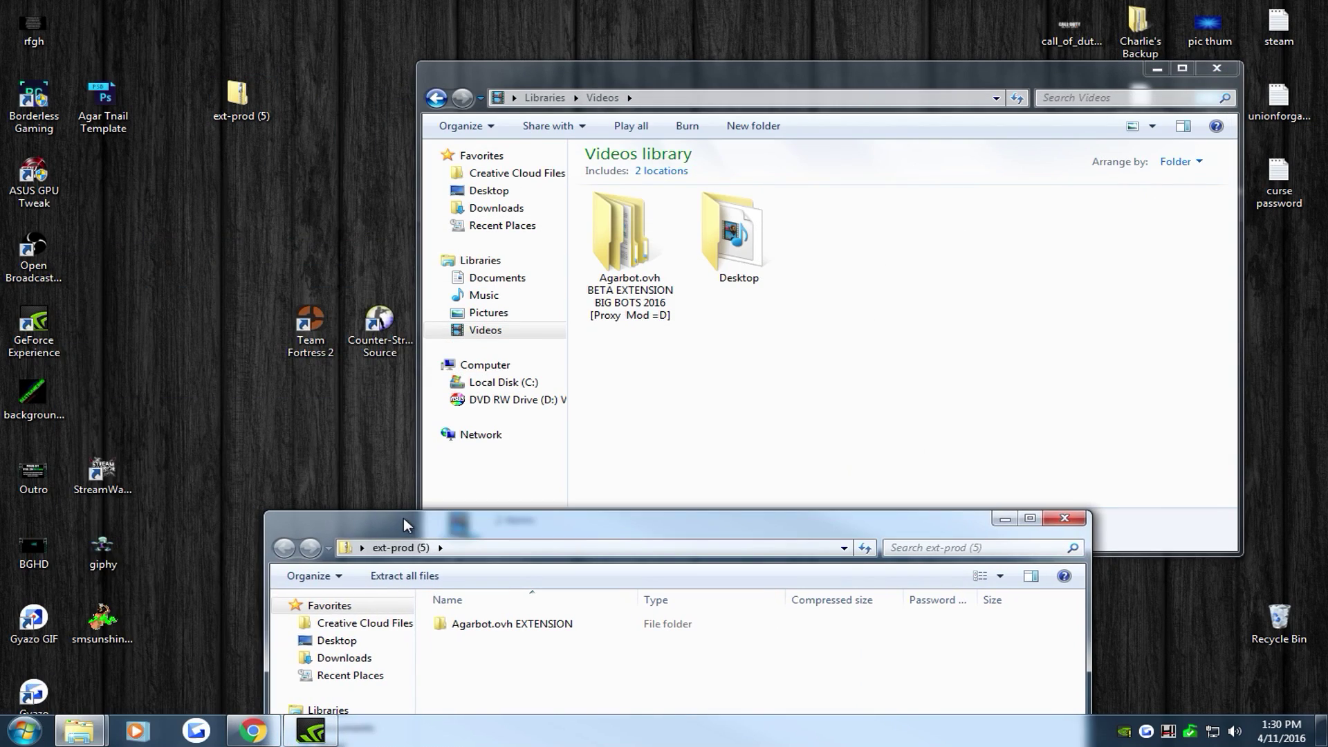
drag(462, 624, 901, 262)
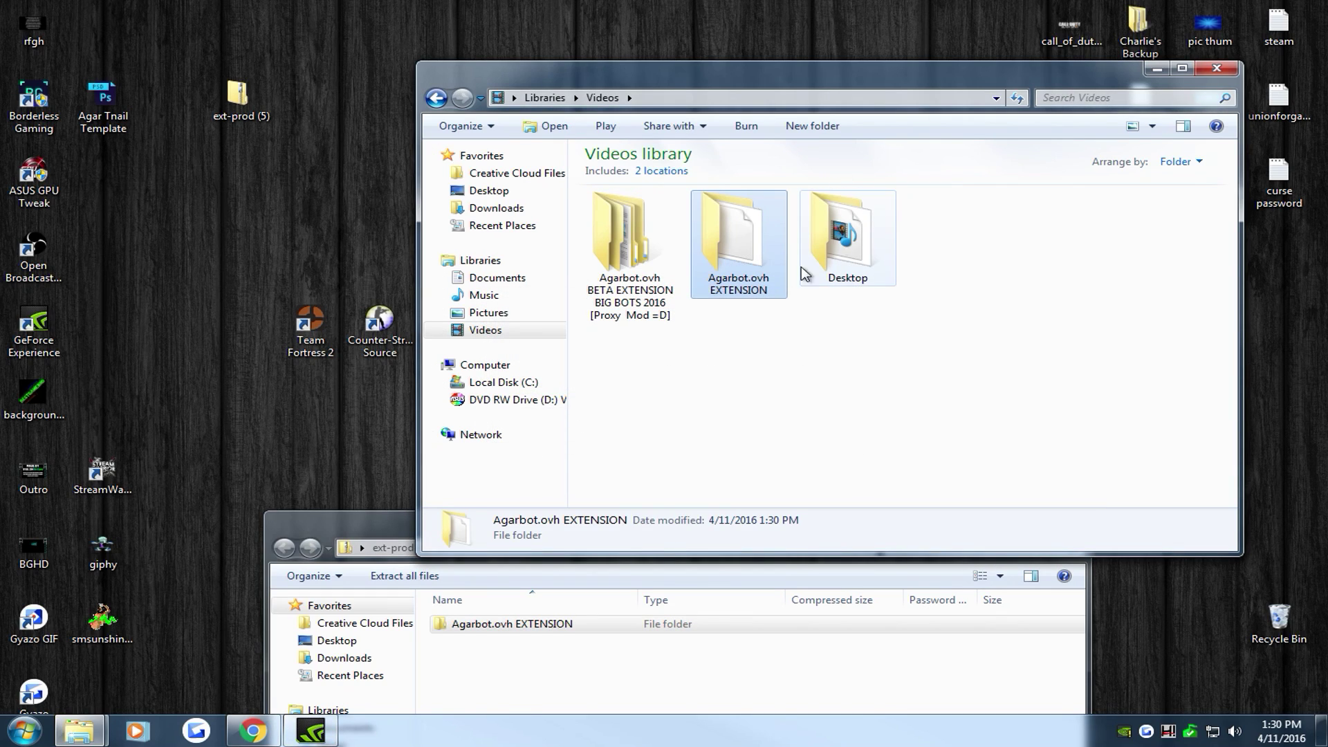
click(380, 523)
click(1064, 518)
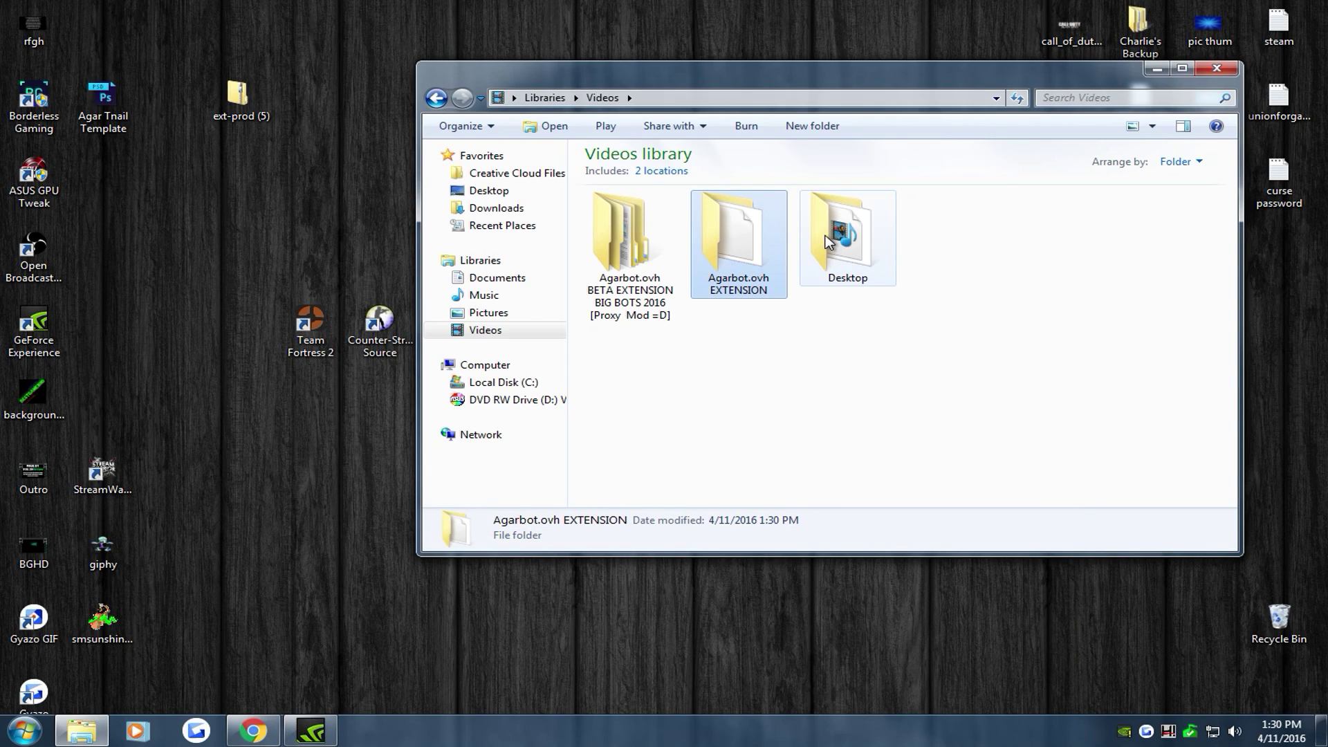
Check the Agarbot.ovh EXTENSION folder's contents in Videos, then close Explorer.
double_click(863, 256)
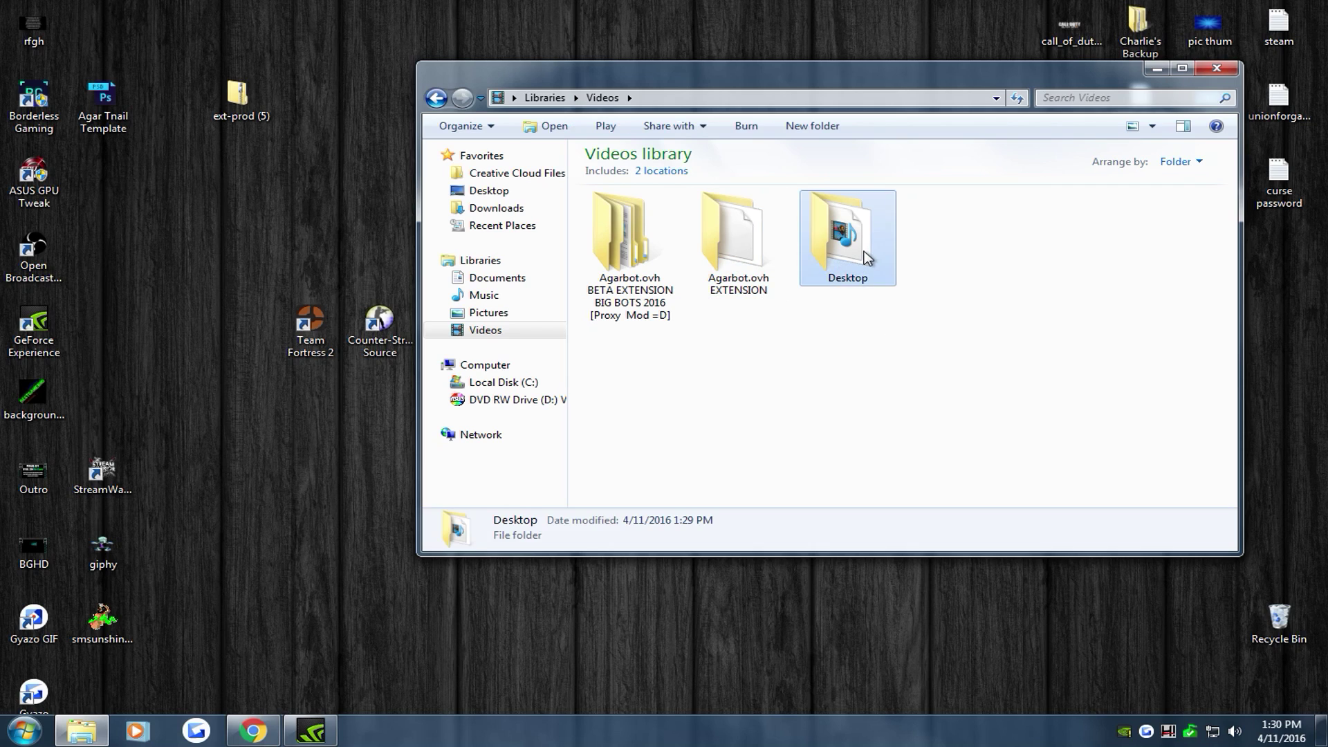
click(436, 98)
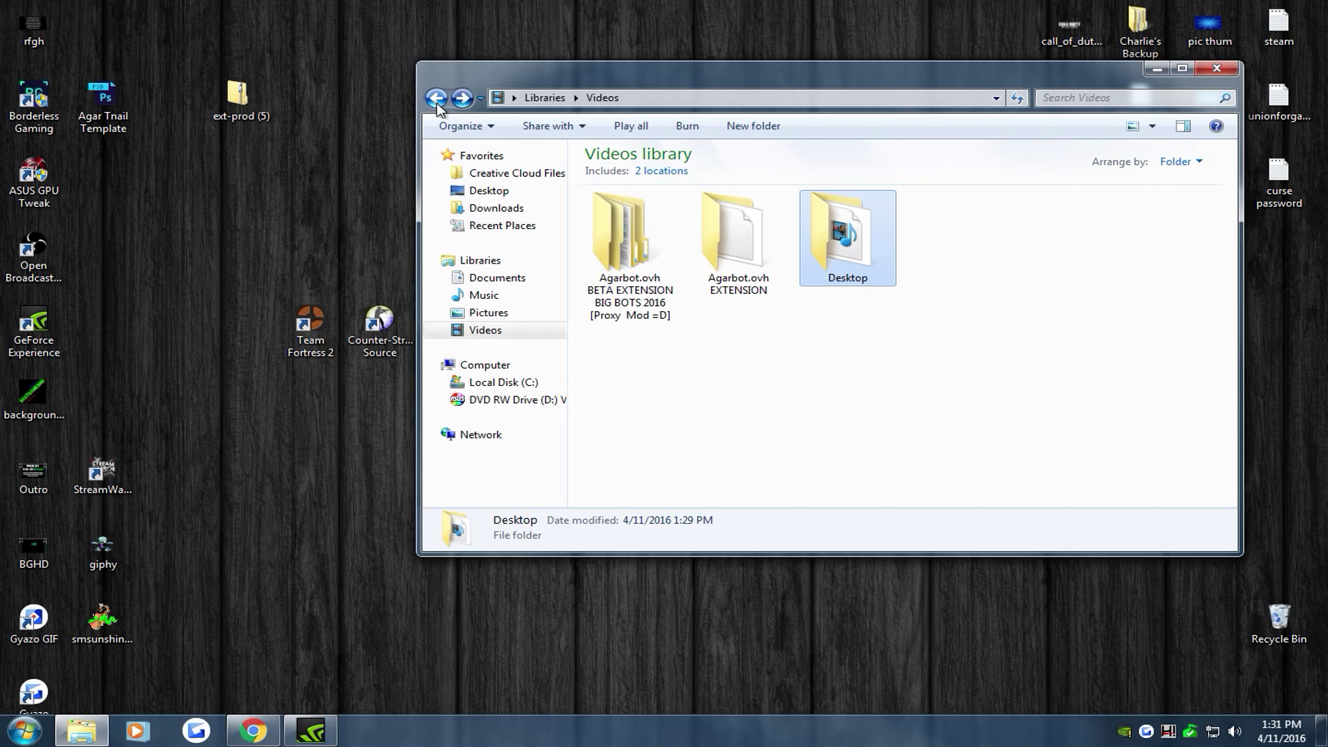
click(730, 258)
double_click(730, 257)
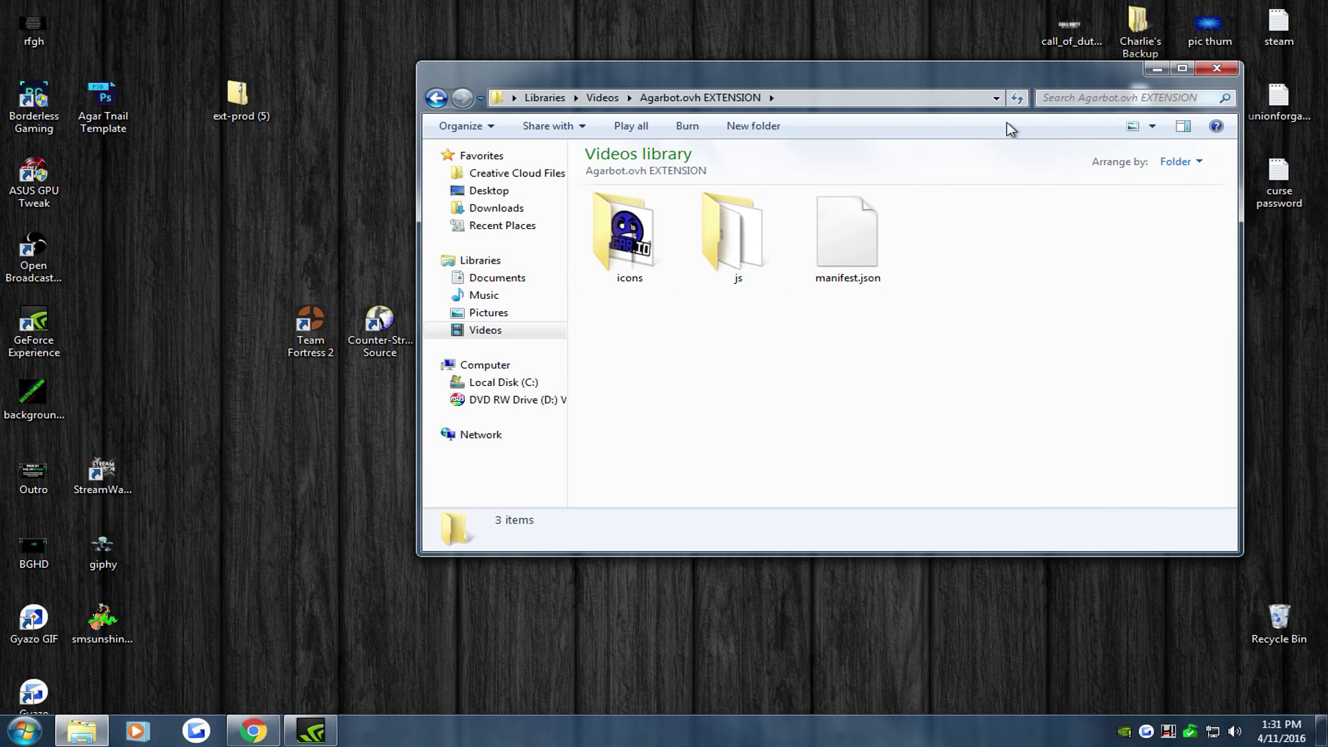
click(1217, 67)
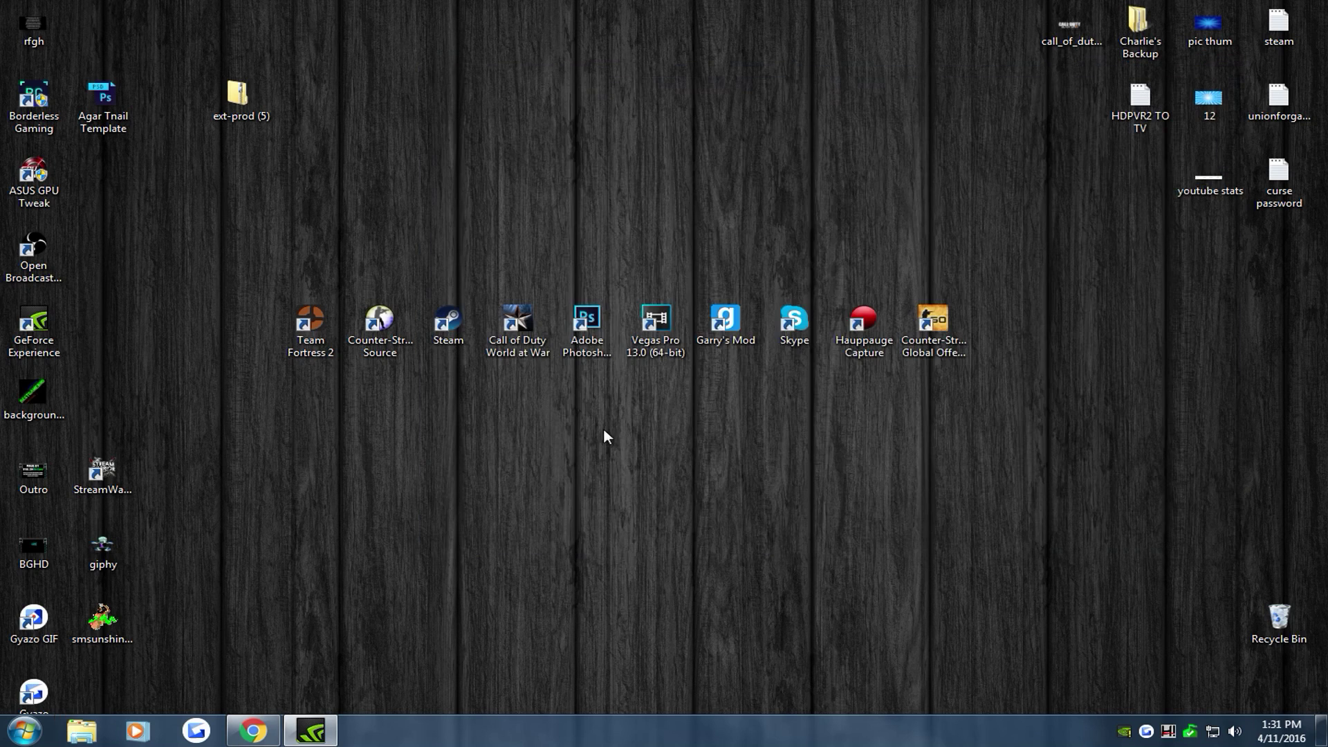
Restore and maximise Chrome, then bring up its main menu.
click(260, 727)
drag(579, 182, 552, 8)
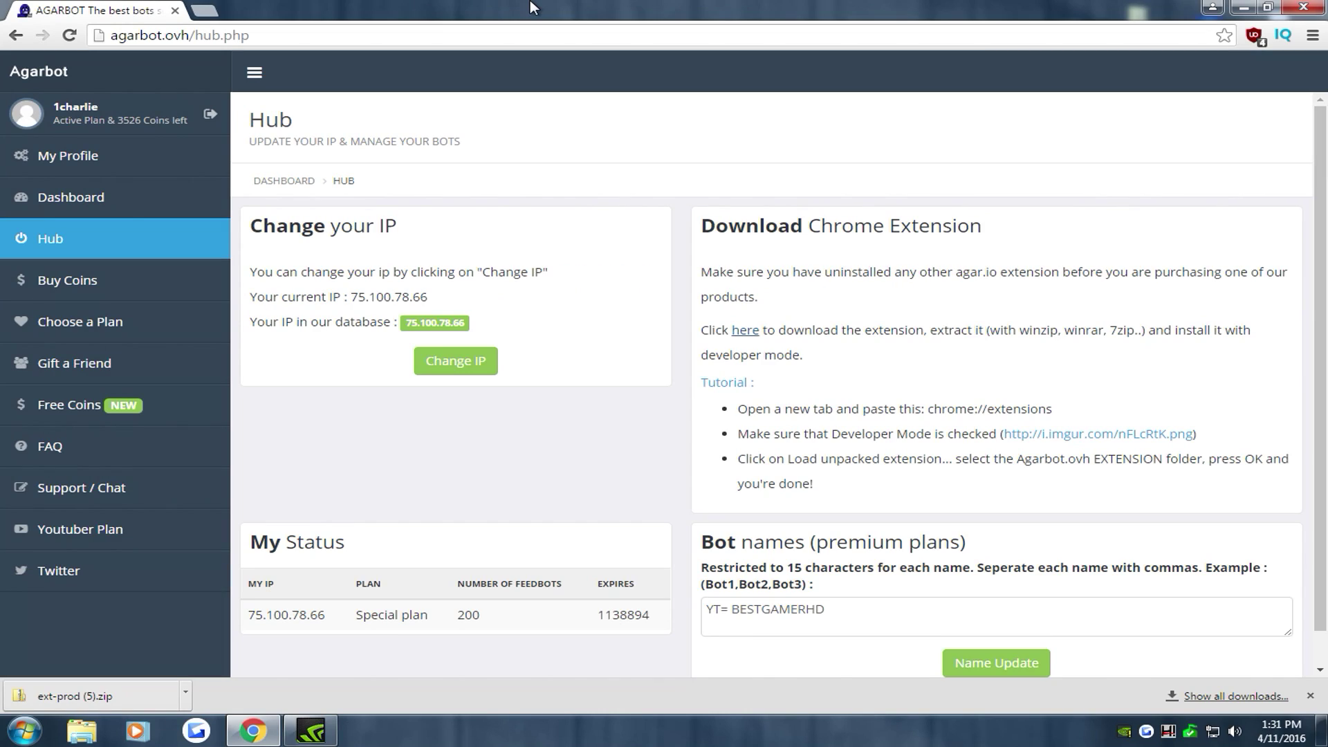
click(1311, 37)
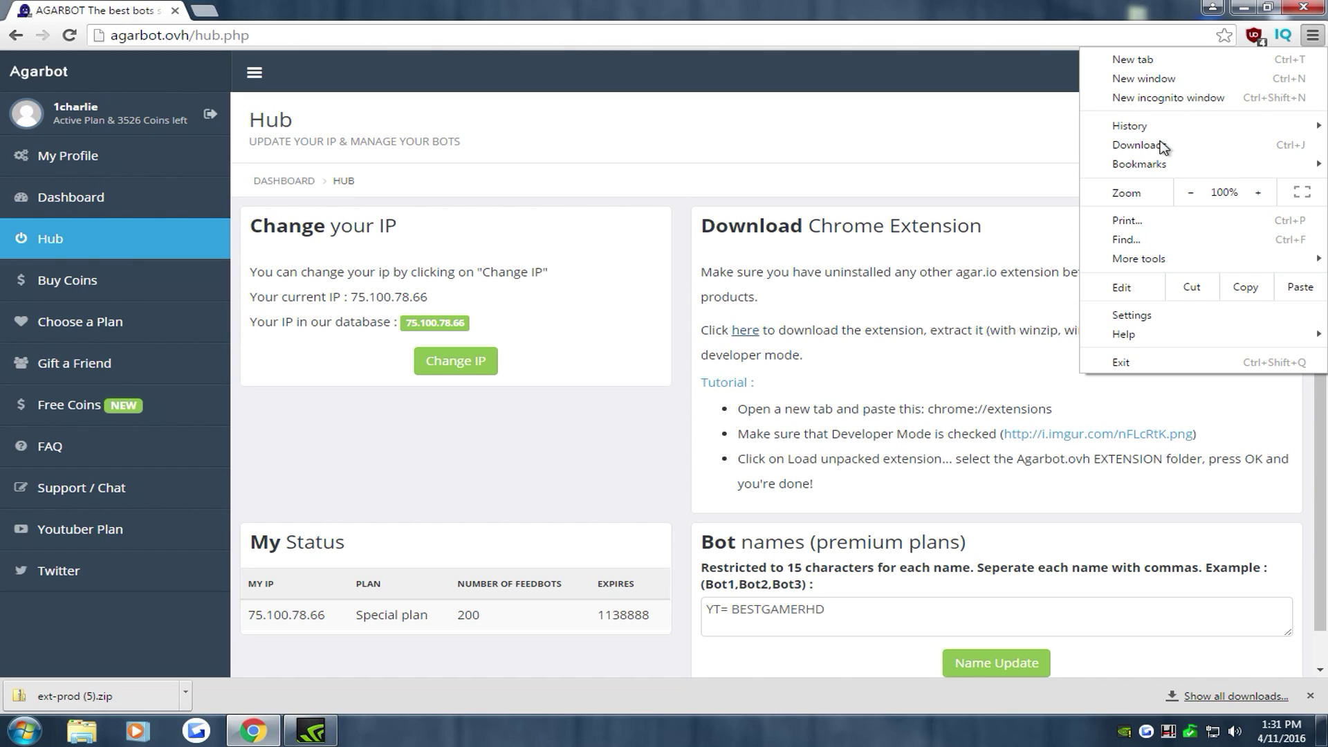
click(1139, 32)
click(1313, 42)
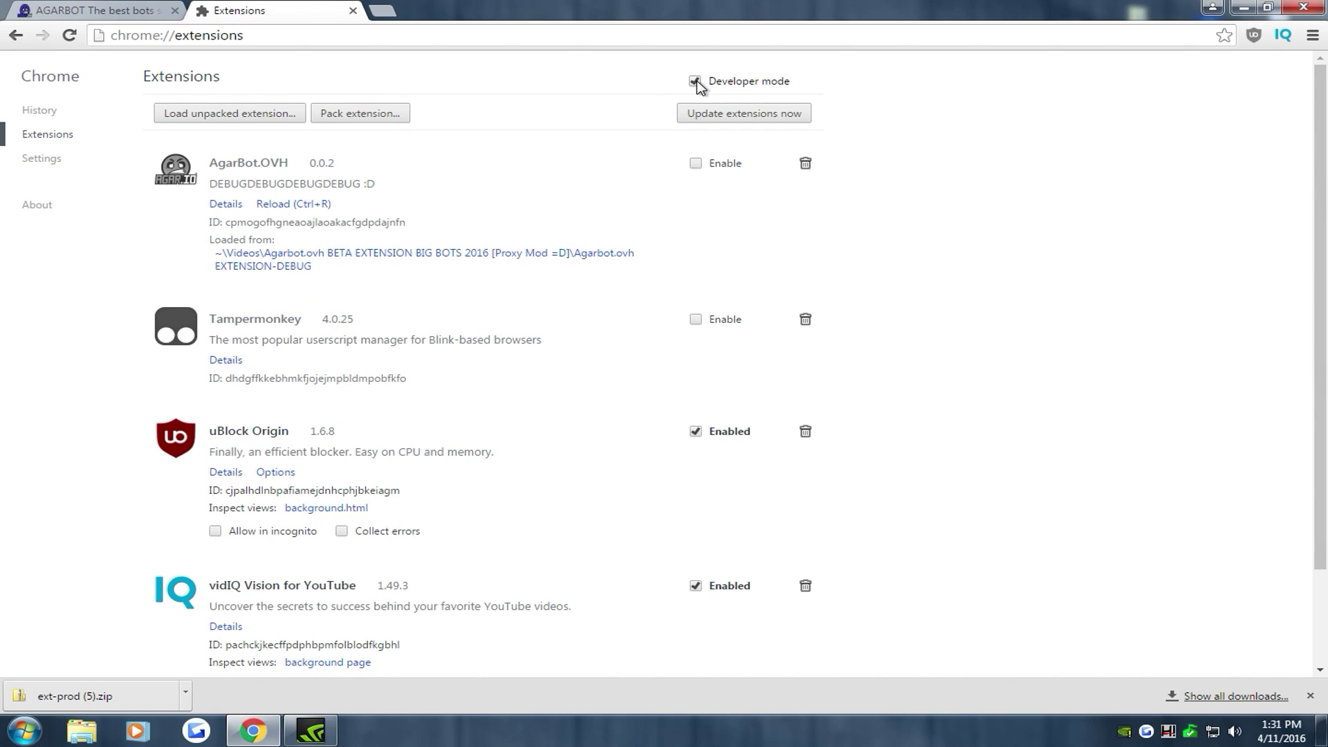
Load Agarbot.ovh EXTENSION from Libraries > Videos > My Videos as an unpacked extension.
click(218, 115)
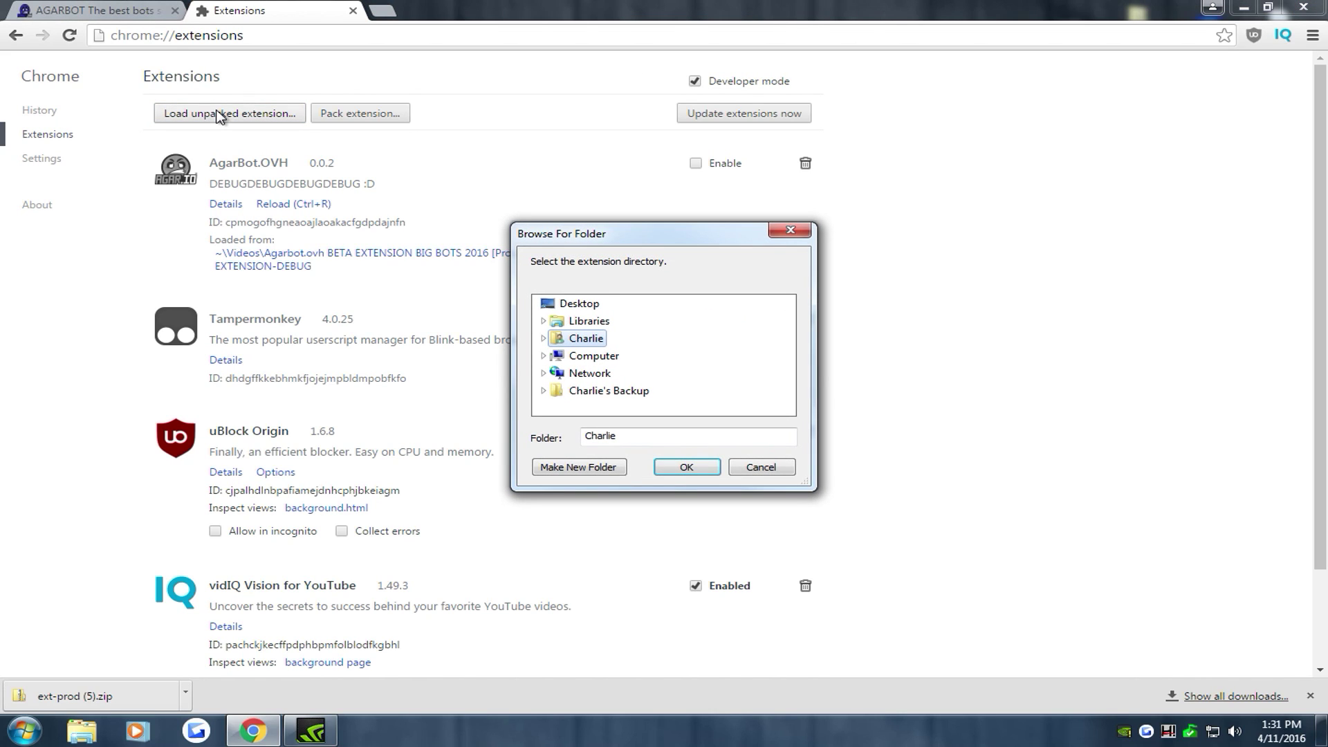
click(544, 320)
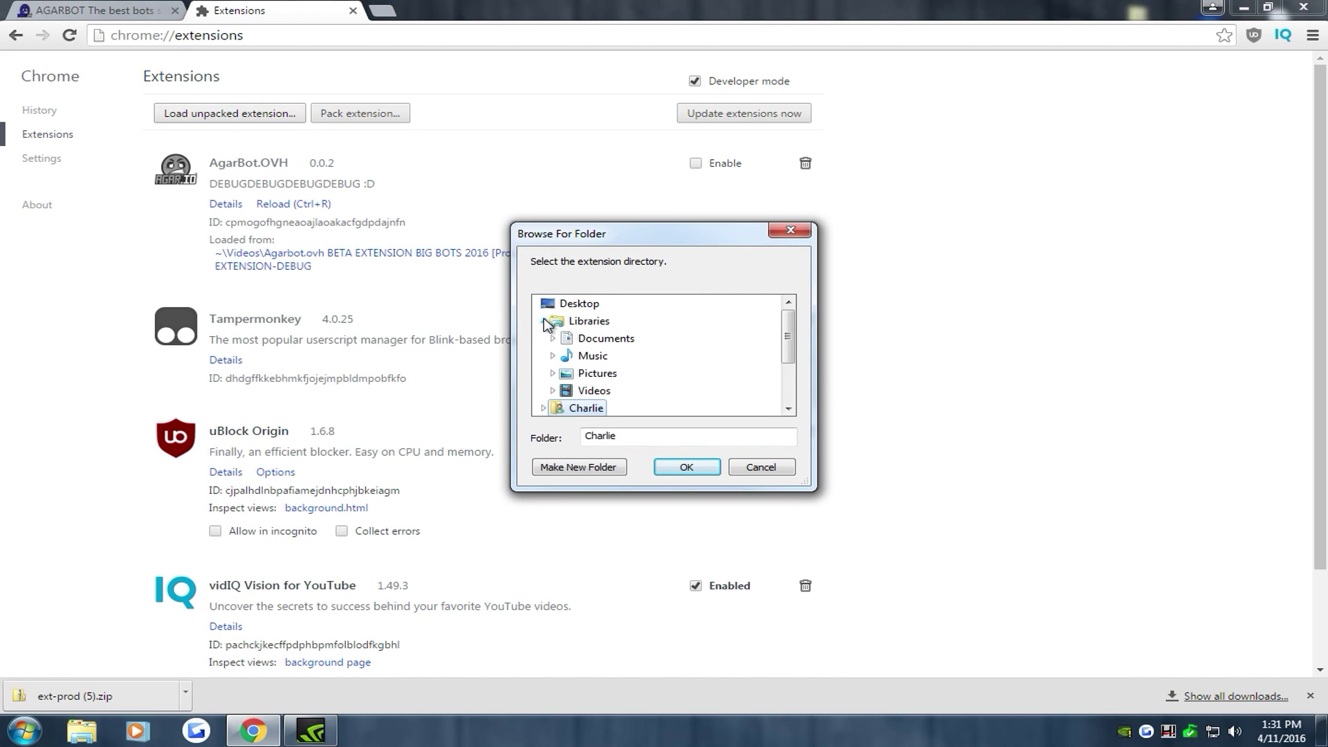
click(554, 390)
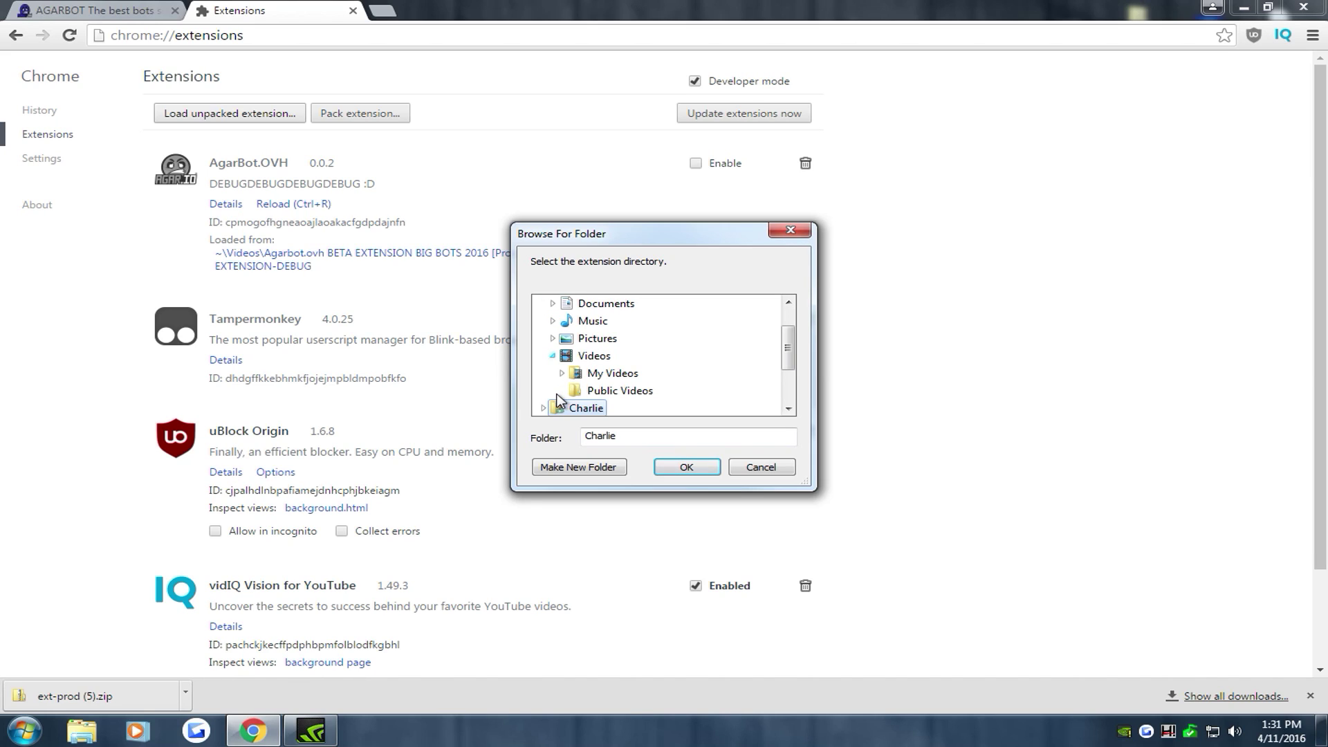
click(561, 373)
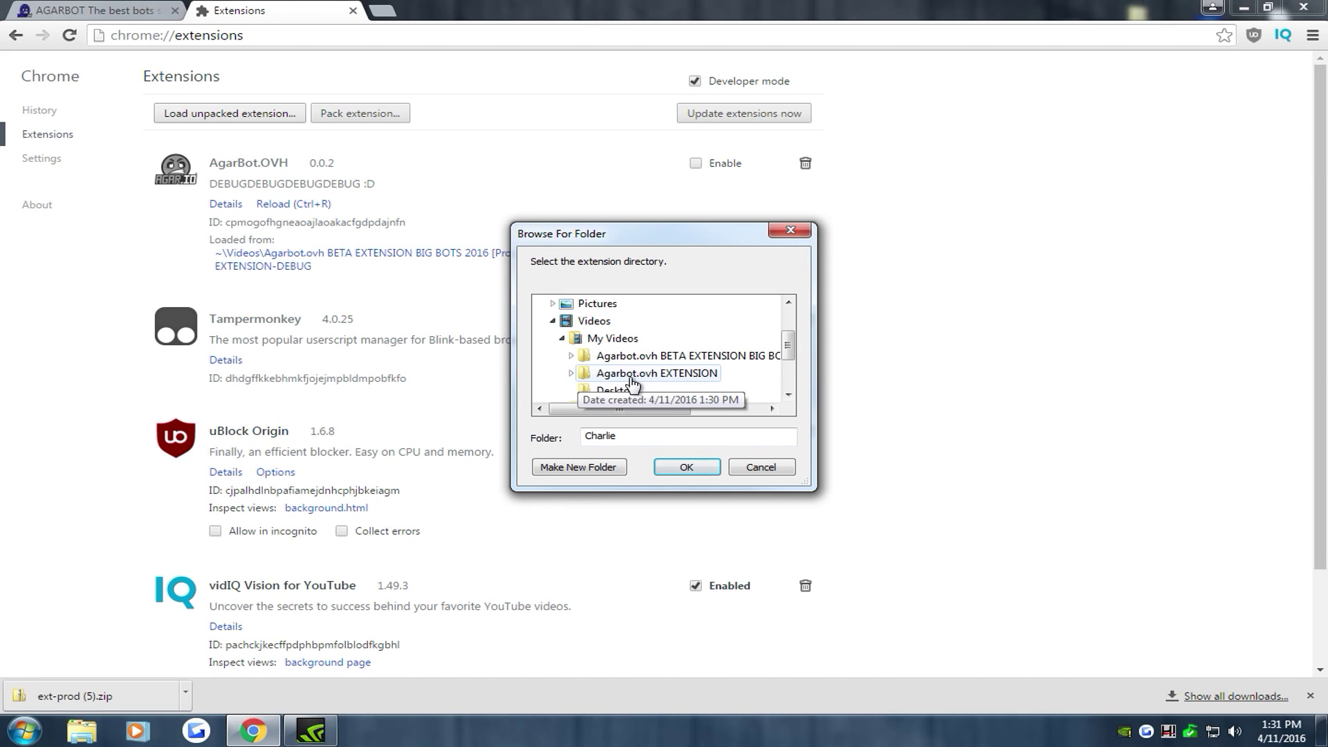
click(631, 377)
click(686, 470)
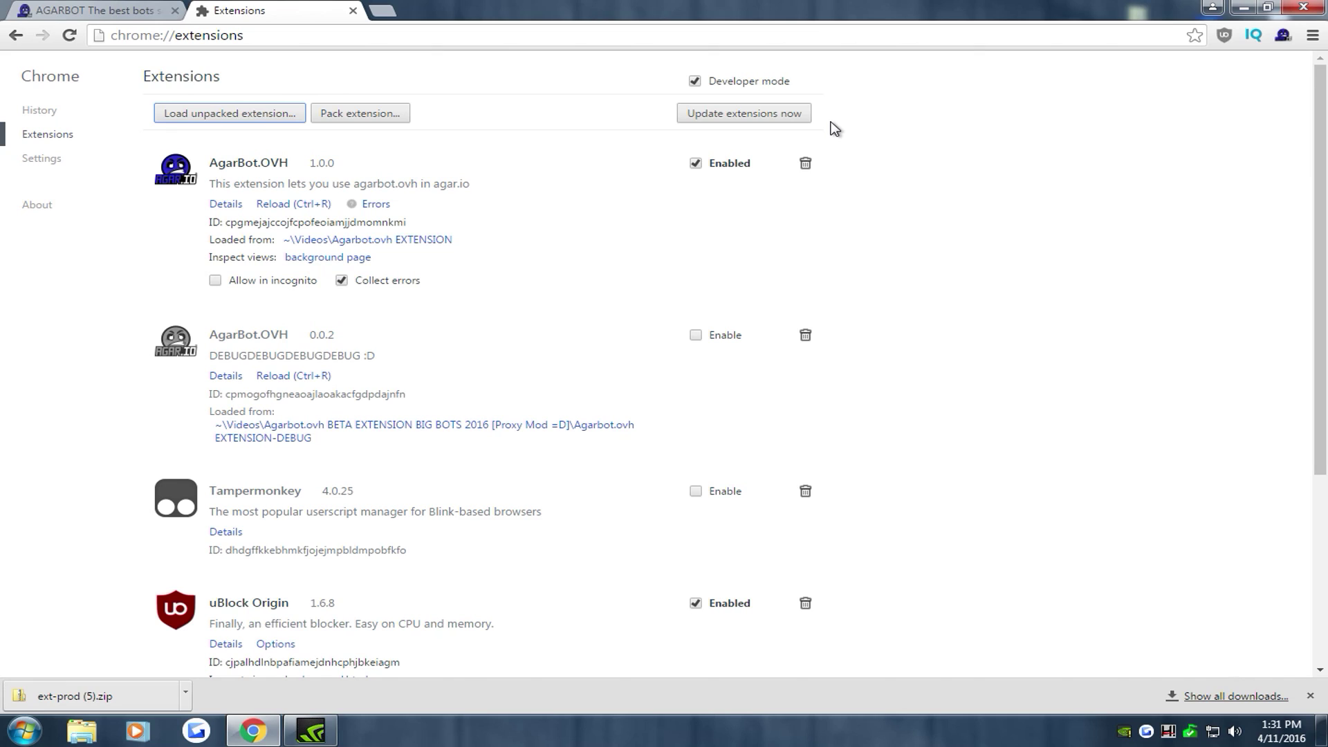
Switch to the Agarbot tab, browse the Buy Coins packages, then return to Hub.
click(42, 8)
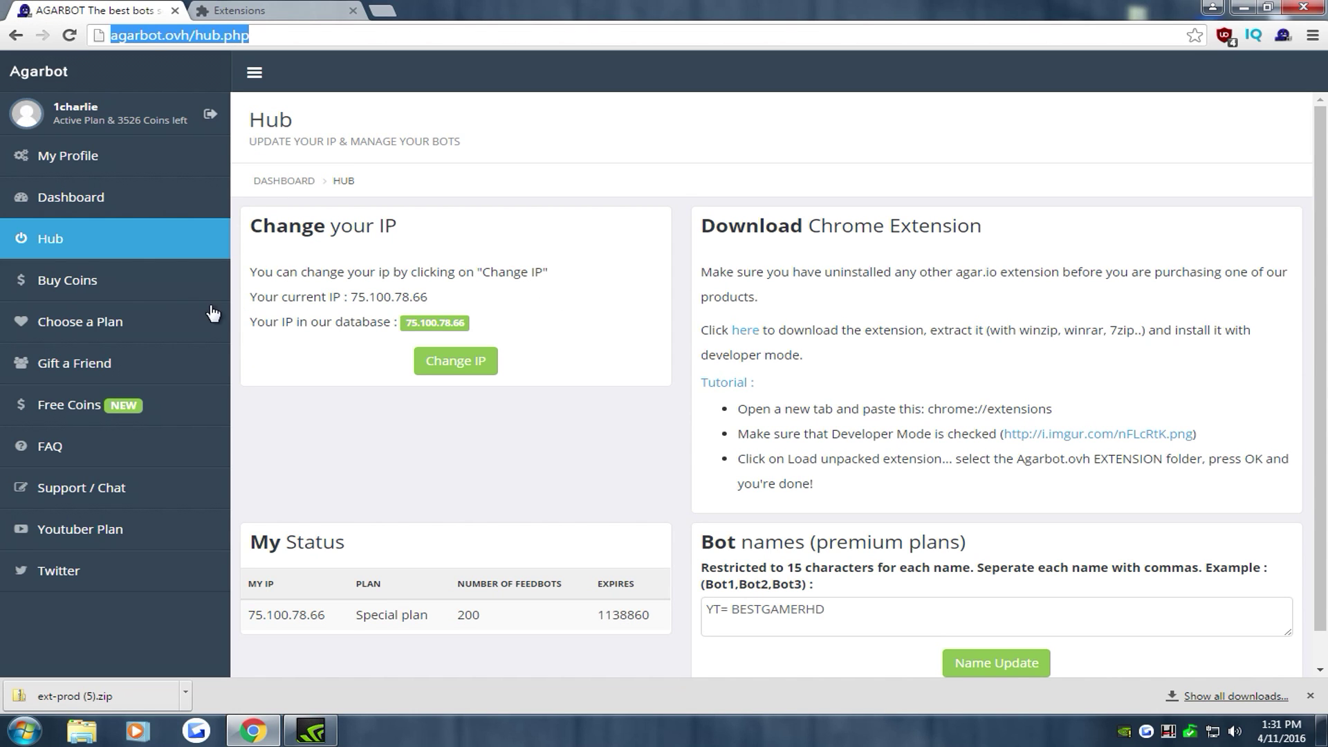
click(132, 286)
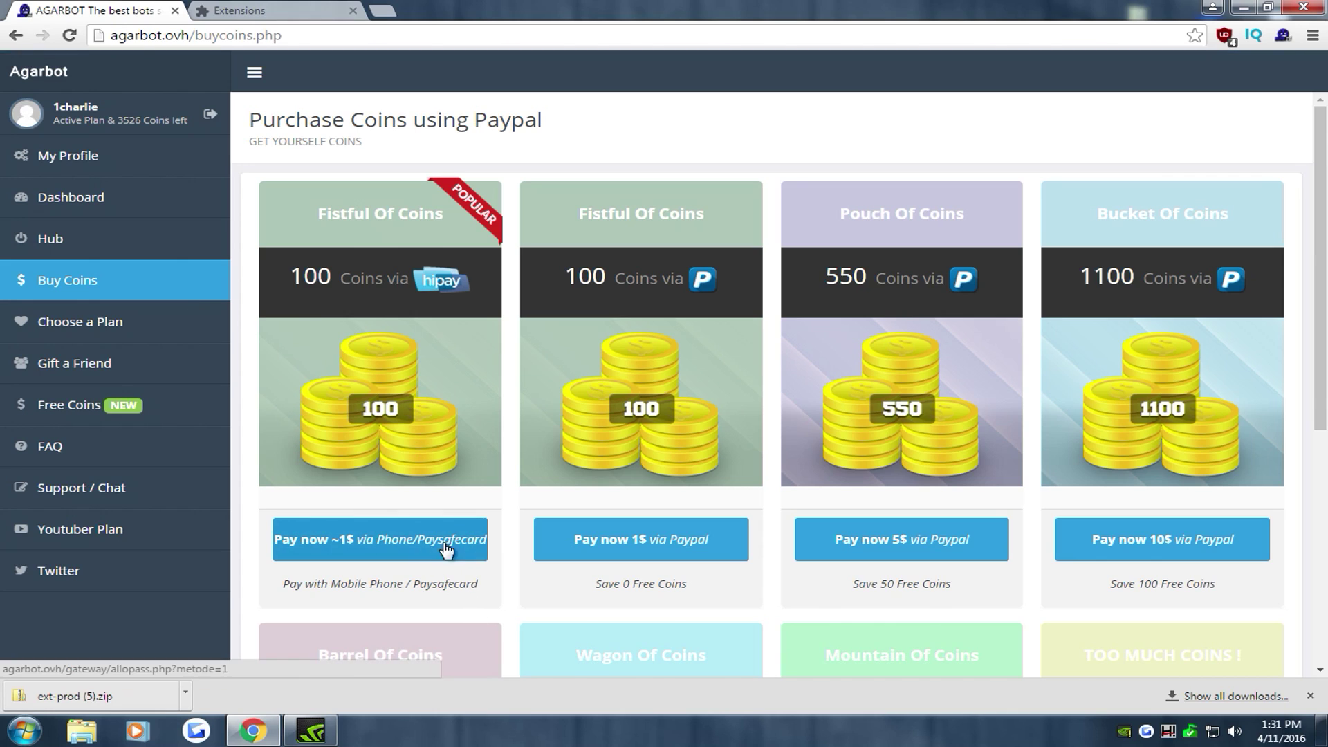
scroll(496, 464, down, 4)
scroll(1066, 374, up, 3)
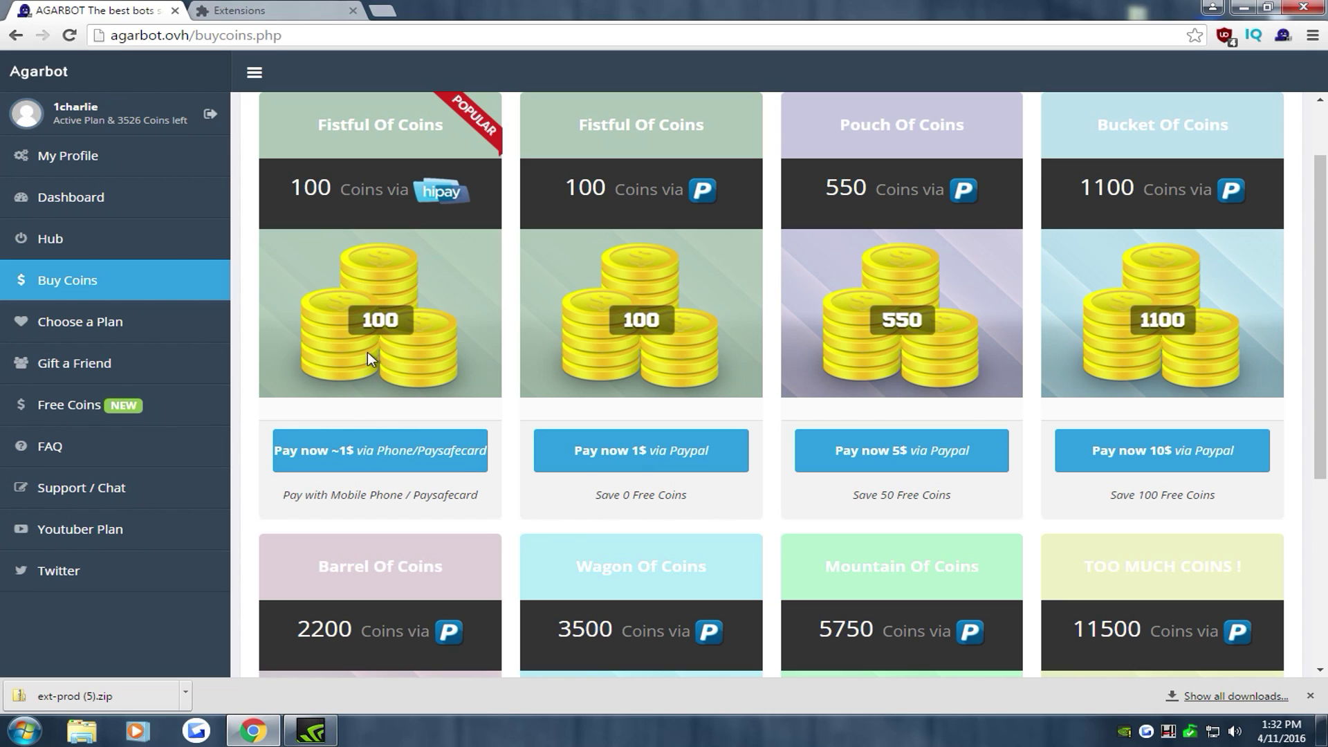
scroll(385, 351, down, 1)
scroll(519, 373, up, 2)
scroll(833, 447, down, 3)
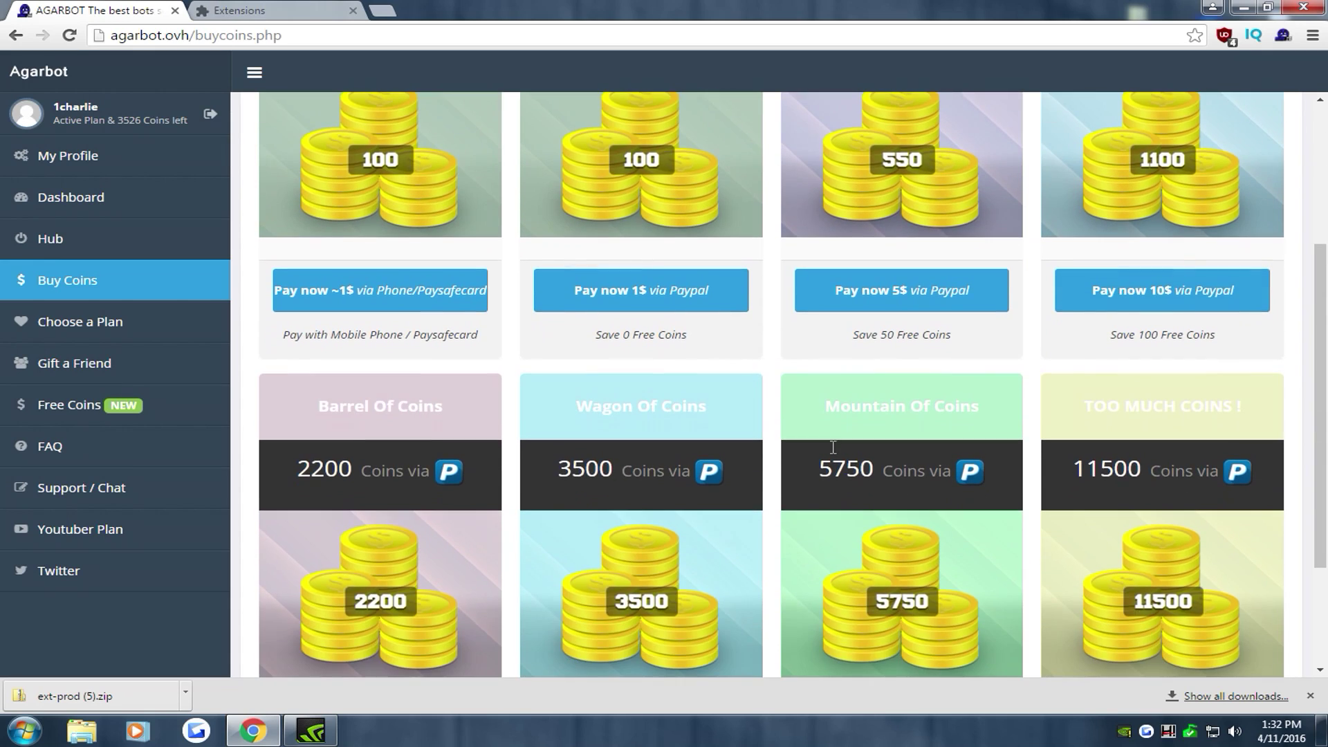
scroll(722, 372, up, 3)
scroll(918, 425, down, 1)
scroll(918, 425, down, 4)
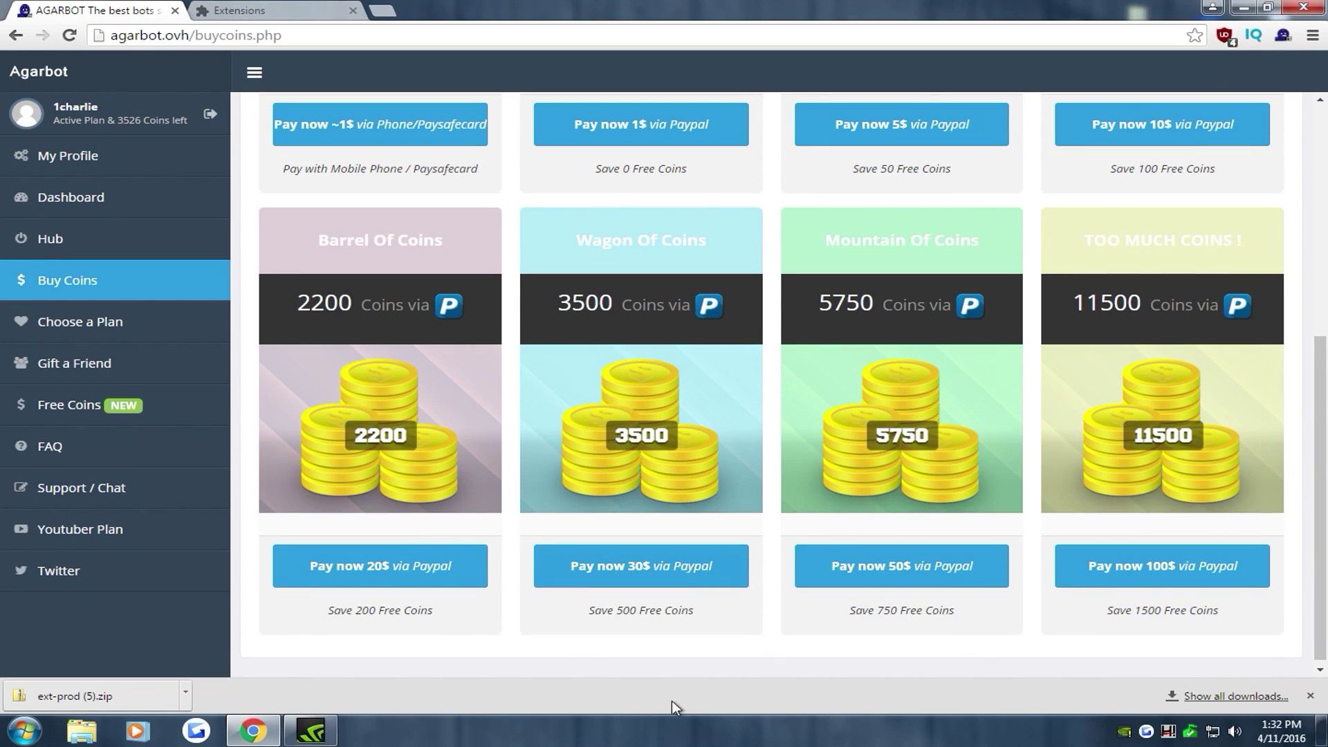
scroll(846, 509, up, 2)
scroll(754, 457, up, 2)
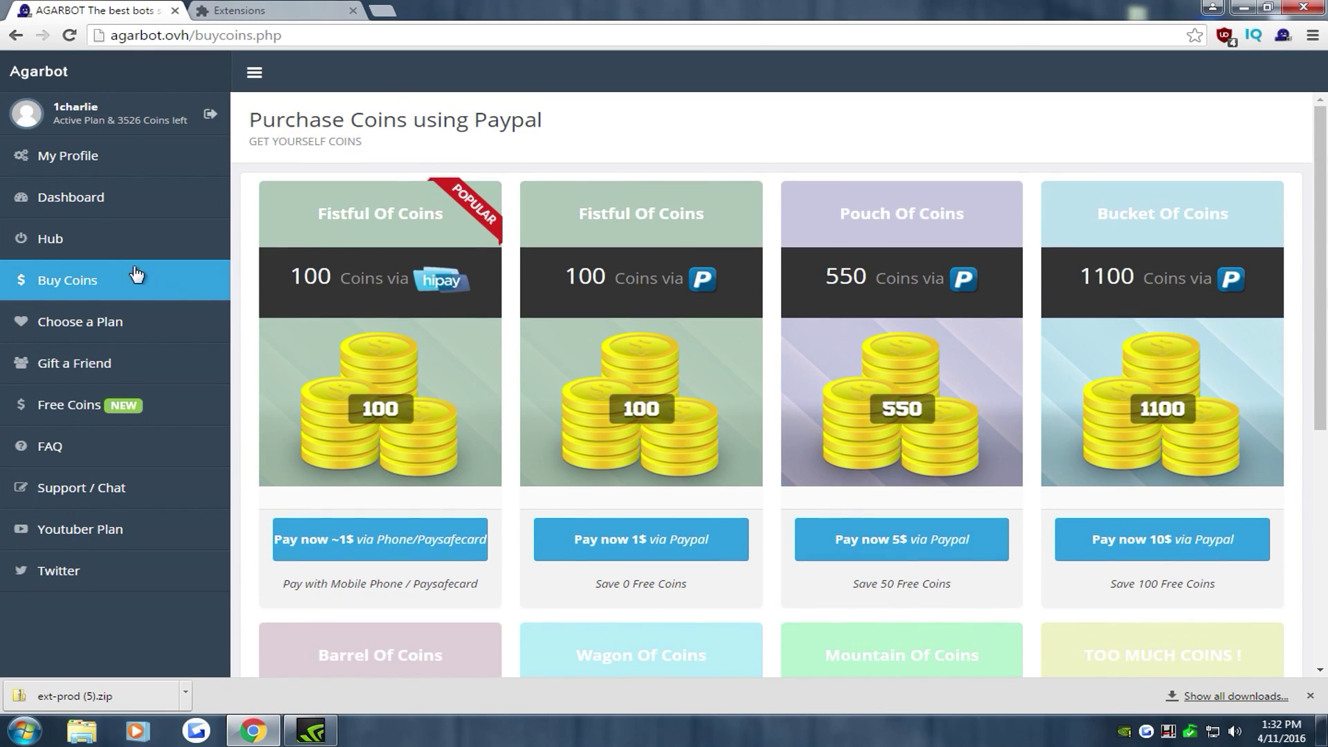
click(92, 243)
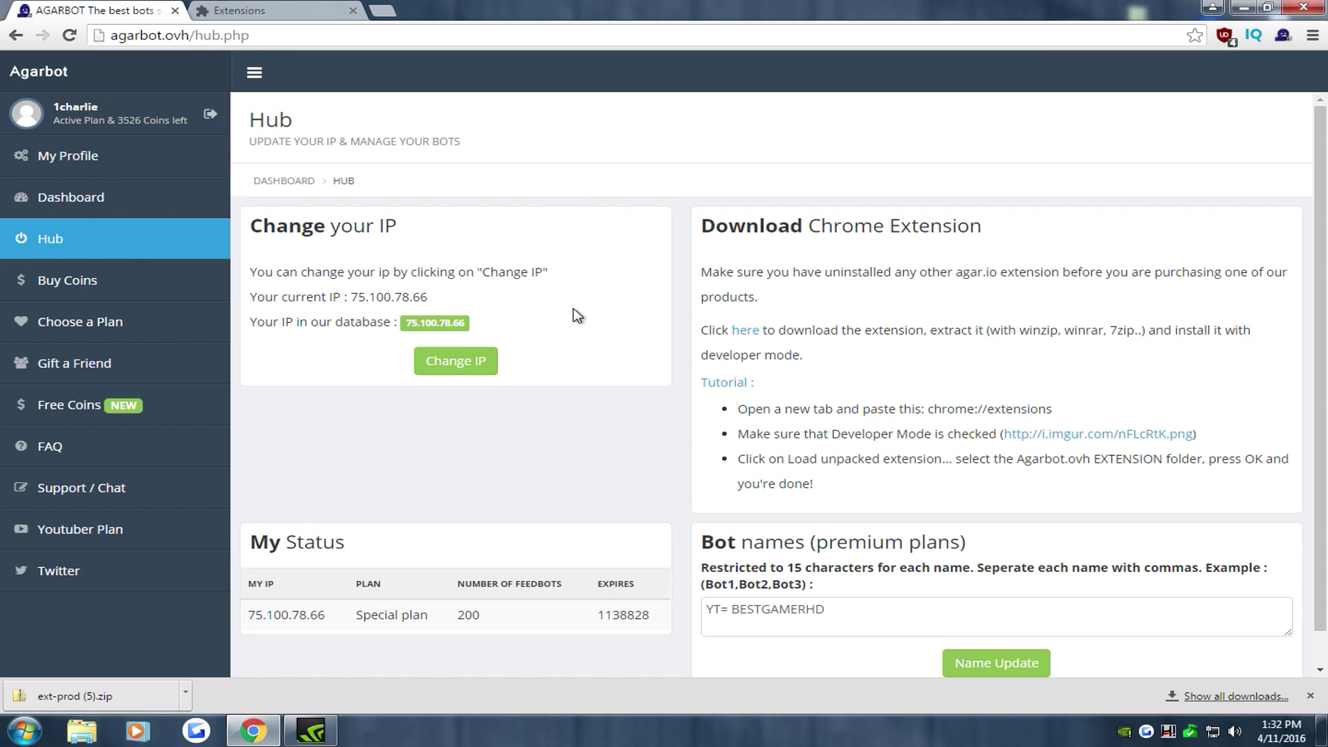
Check the Dashboard's Special plan expiry (04-24-2016), then return to the Hub.
click(106, 195)
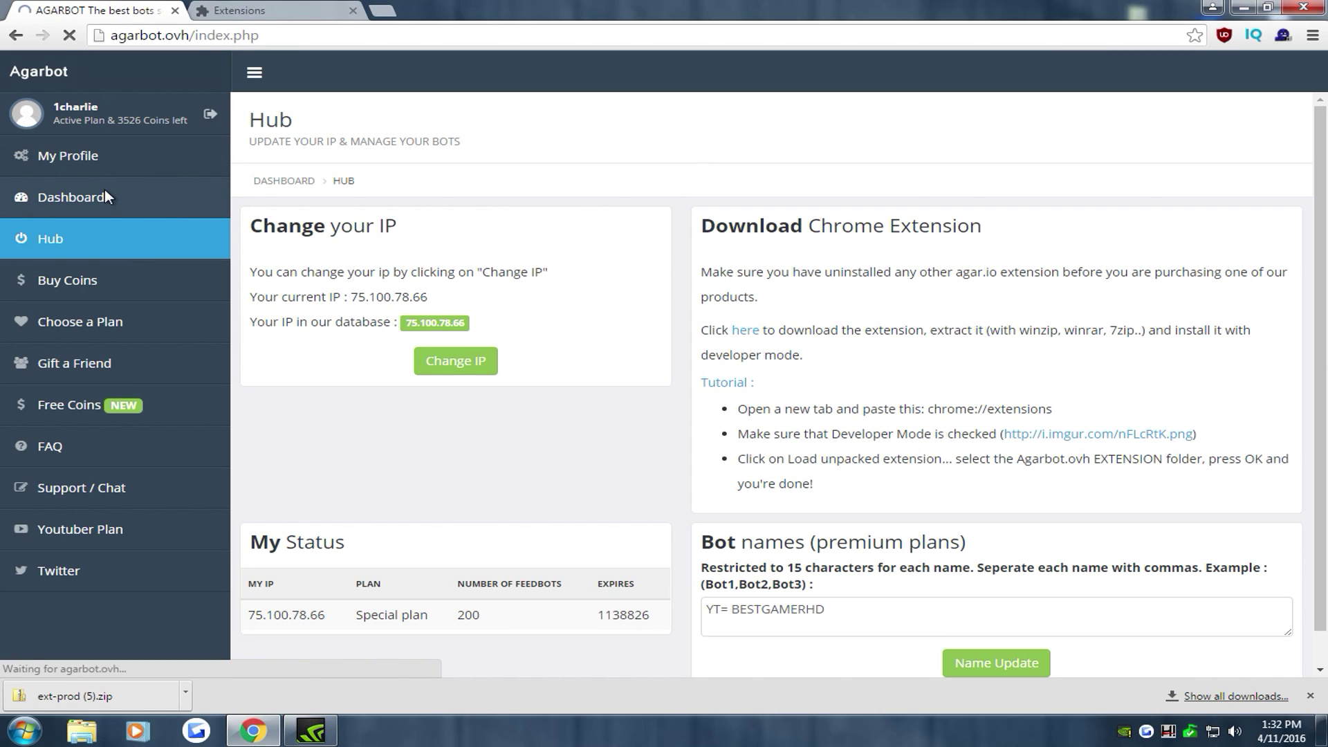
click(98, 238)
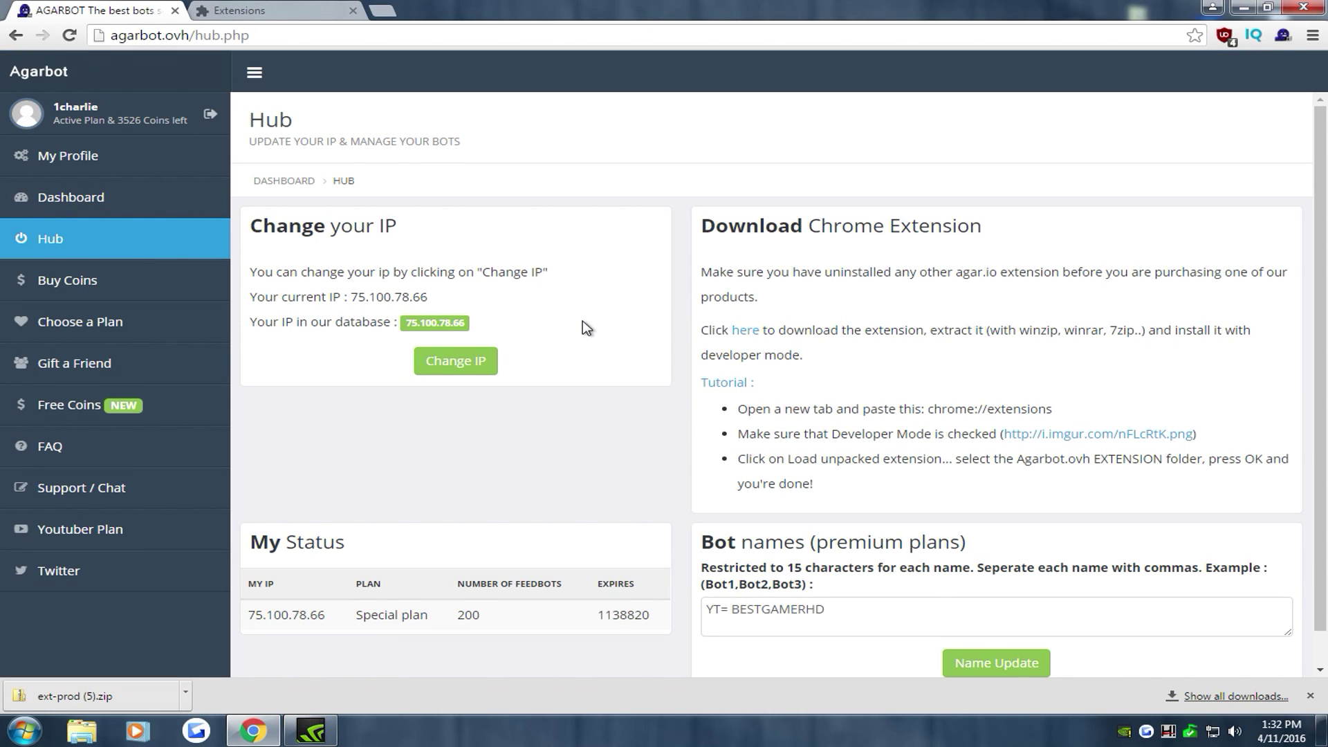
scroll(588, 352, down, 1)
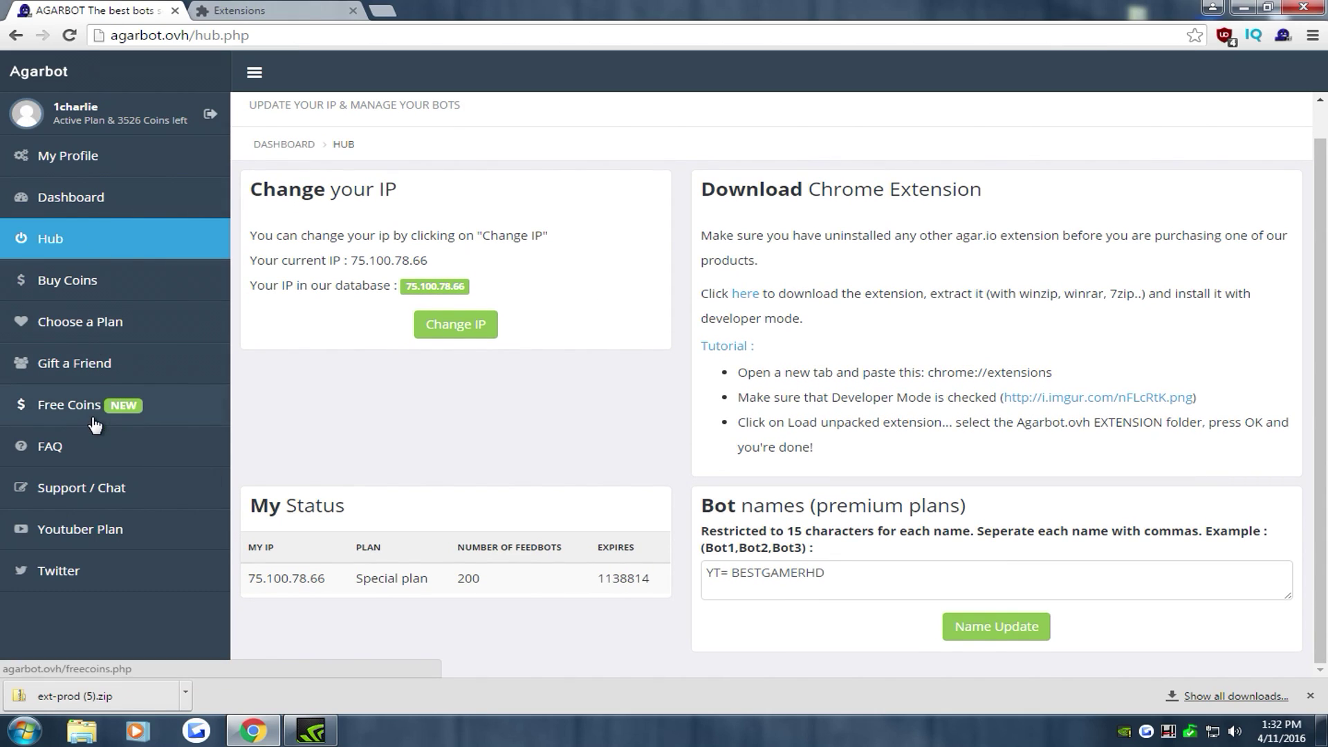
Browse the Choose a Plan tiers, all marked as already active, then return to Hub.
click(122, 327)
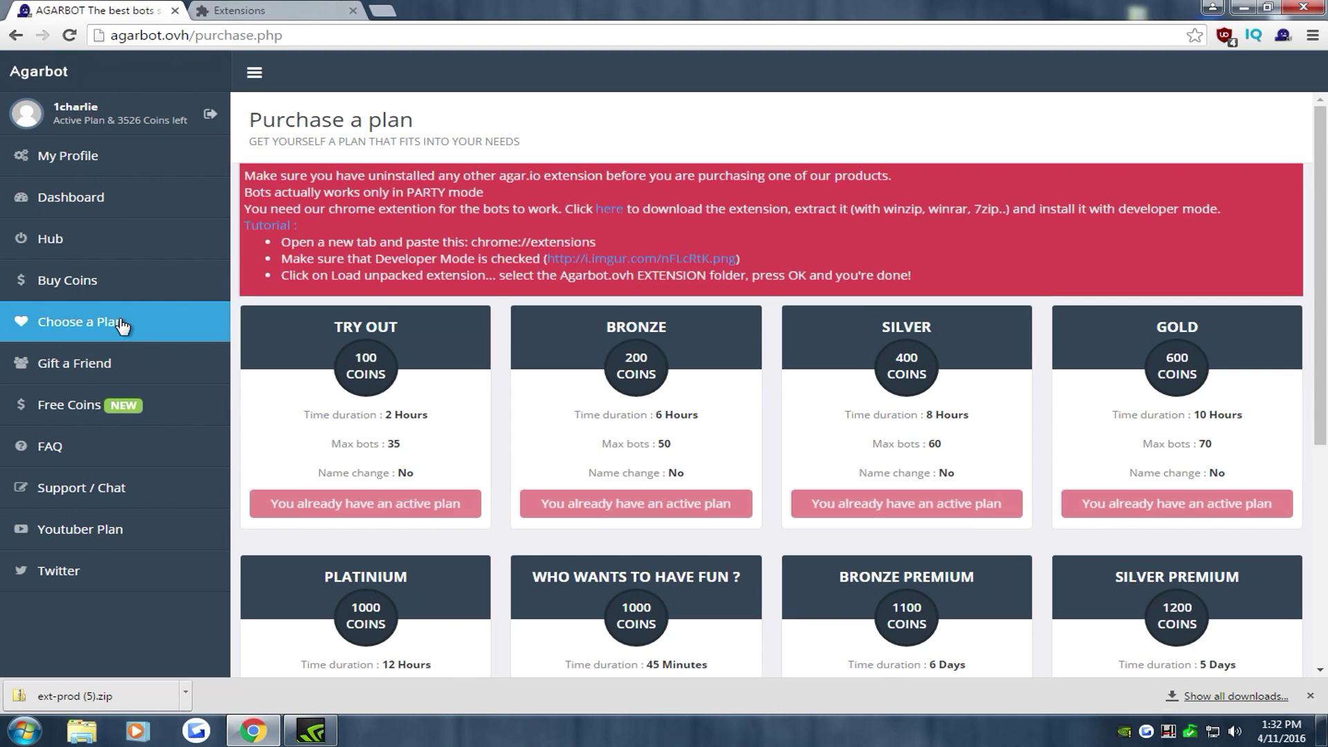
scroll(384, 470, down, 1)
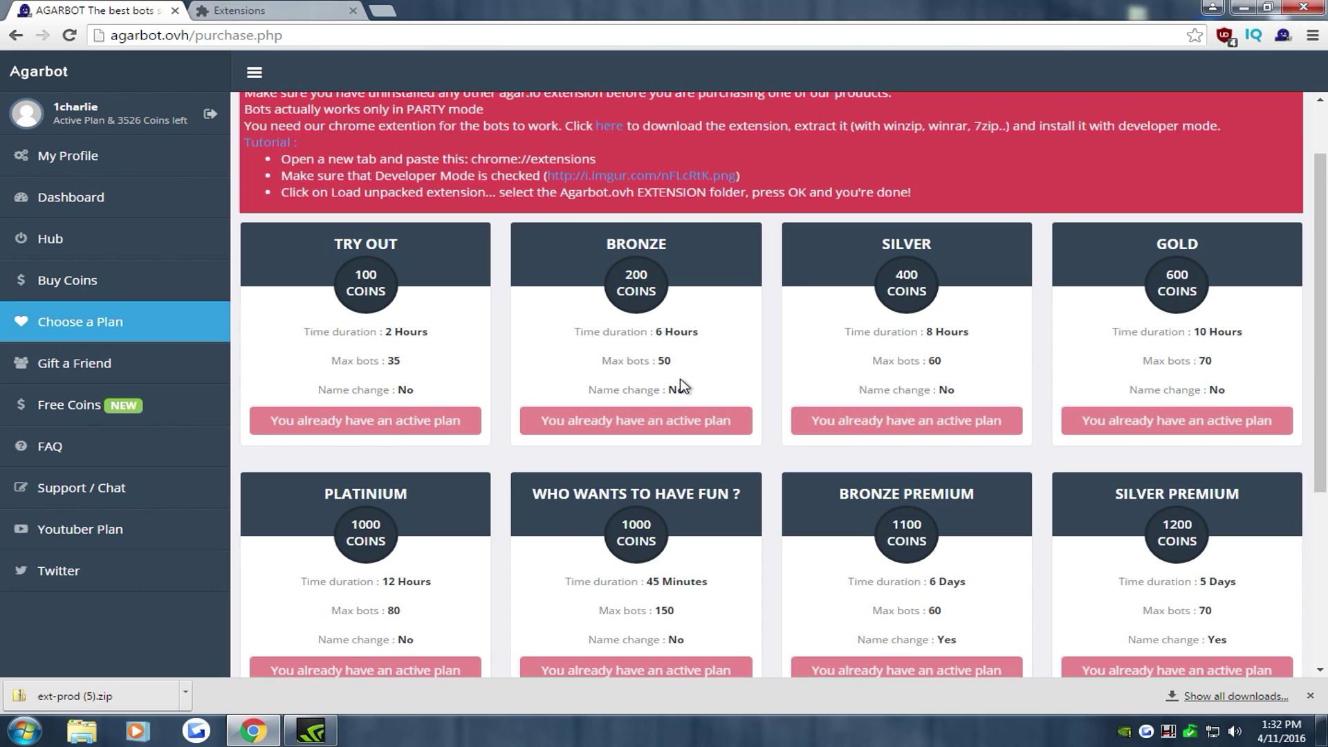
scroll(856, 352, down, 3)
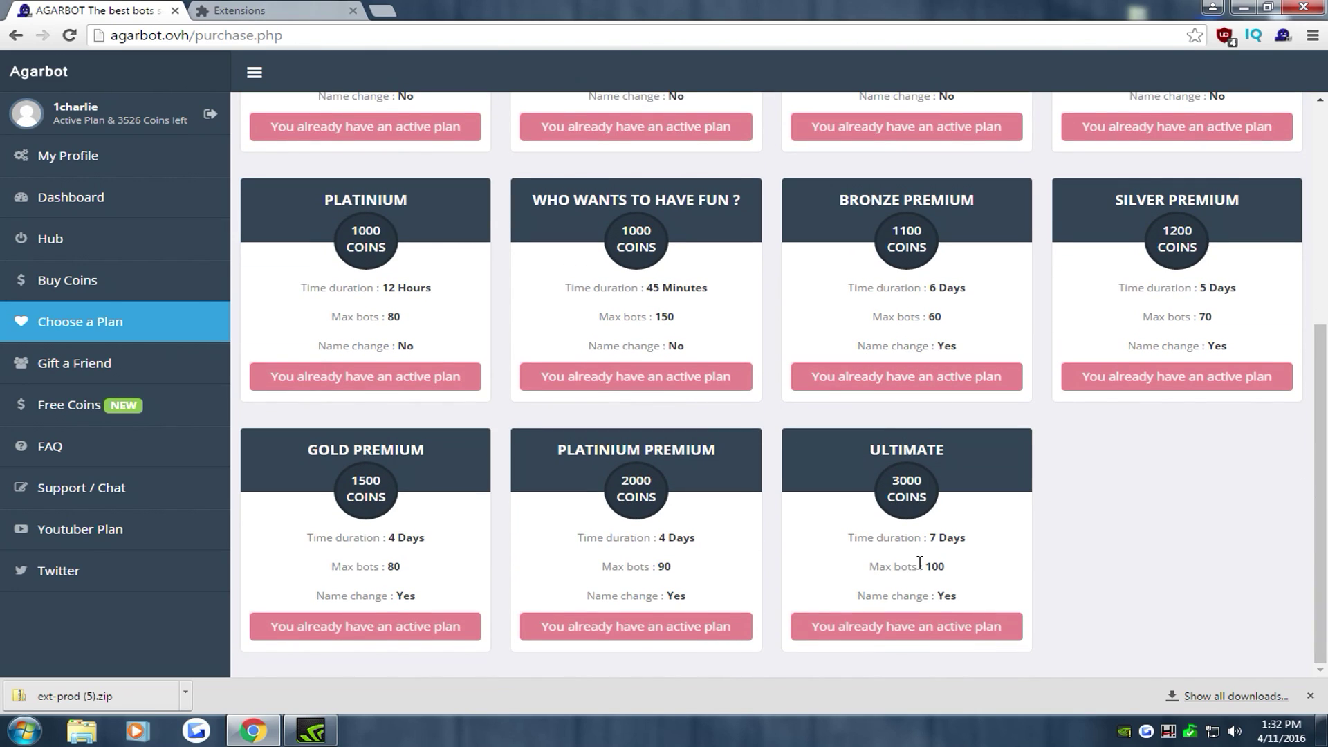
scroll(920, 563, up, 4)
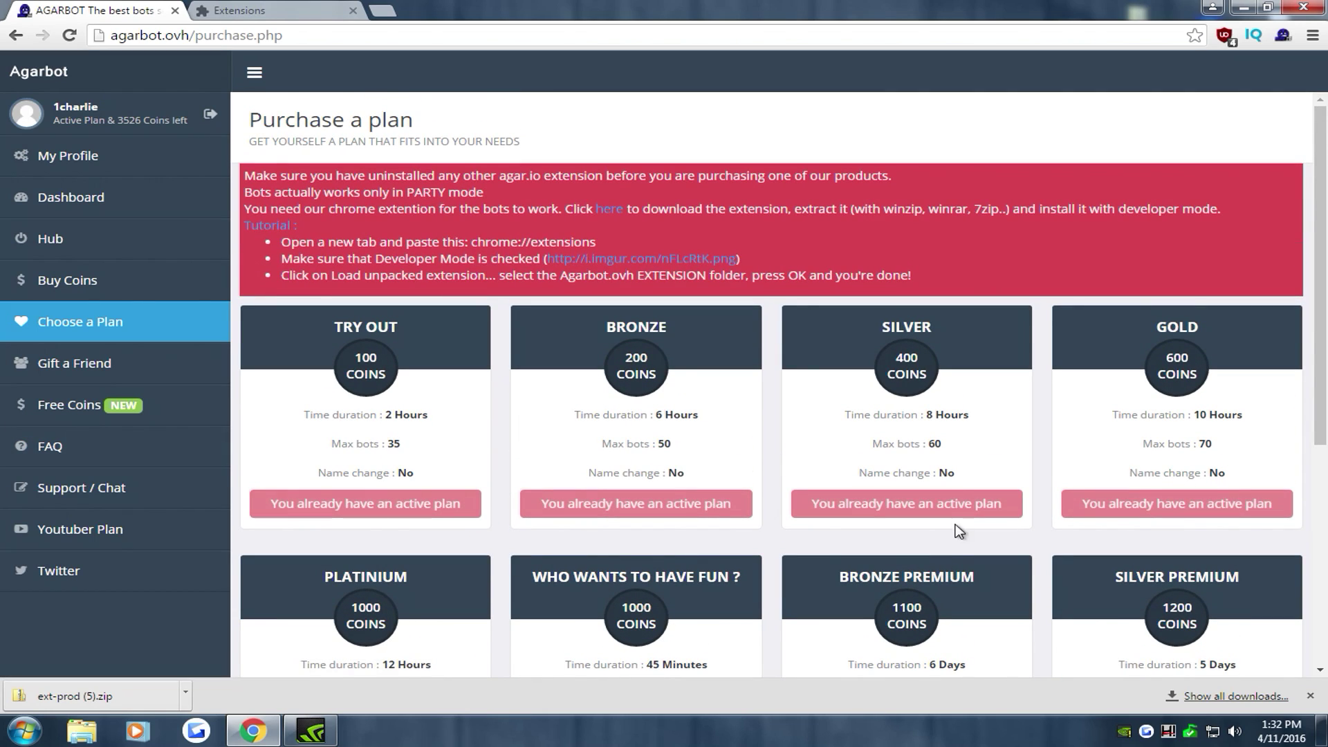
click(73, 246)
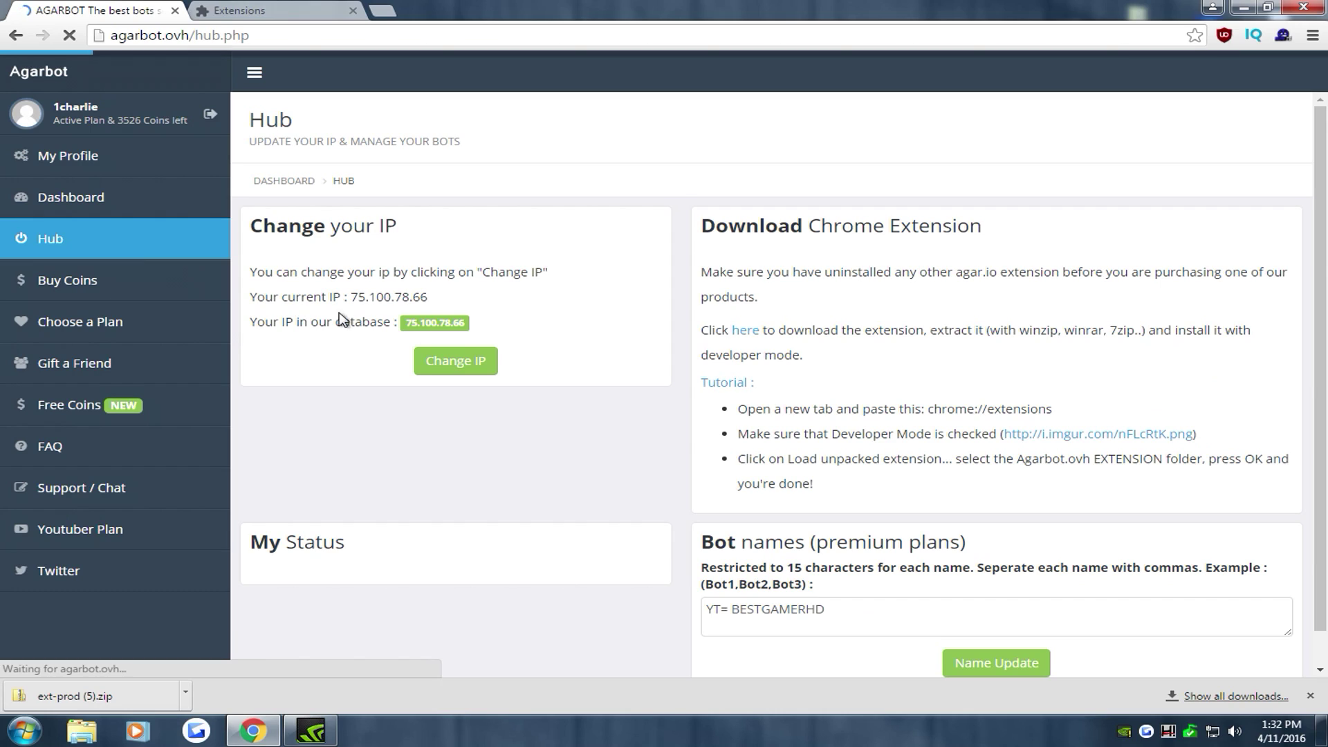
Highlight the plan expiry and the current and database IP values, then open a new tab.
drag(600, 619, 672, 617)
click(644, 613)
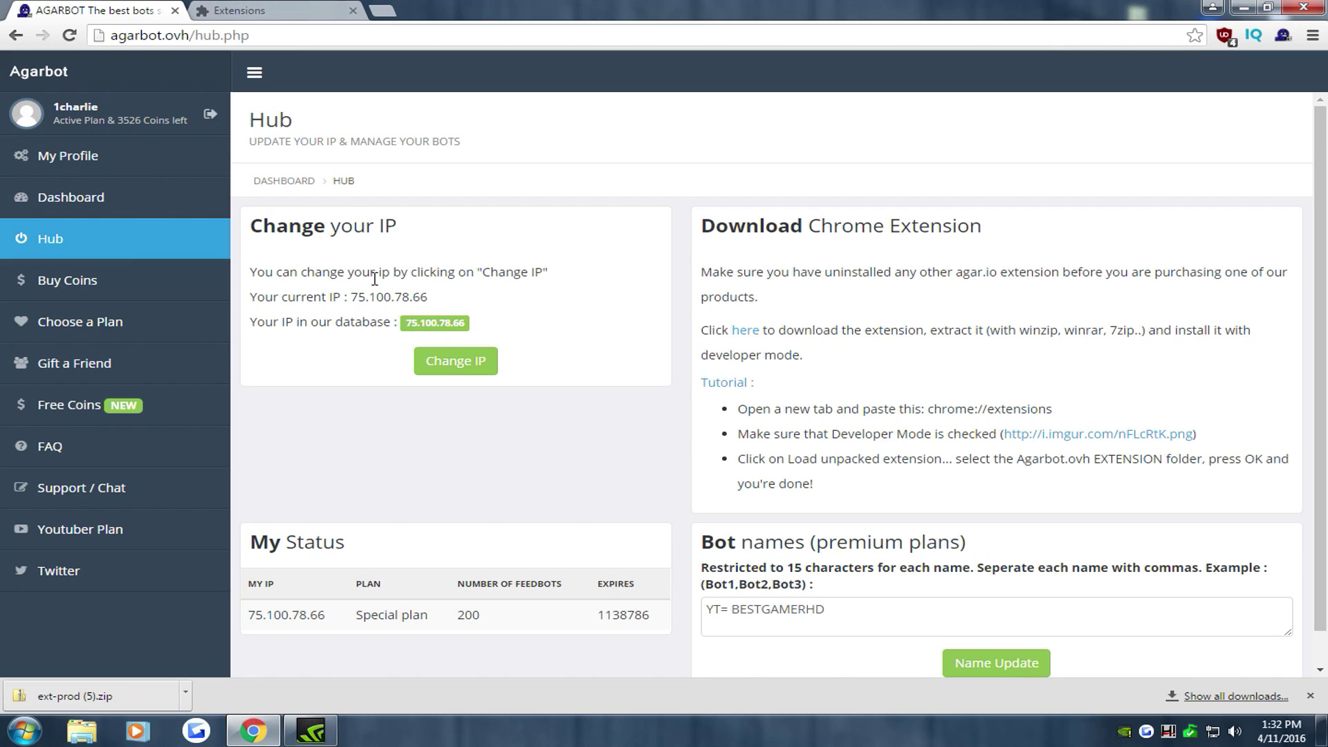
mouse_move(354, 295)
mouse_down()
mouse_move(459, 296)
mouse_move(423, 324)
mouse_move(471, 324)
mouse_up()
click(461, 296)
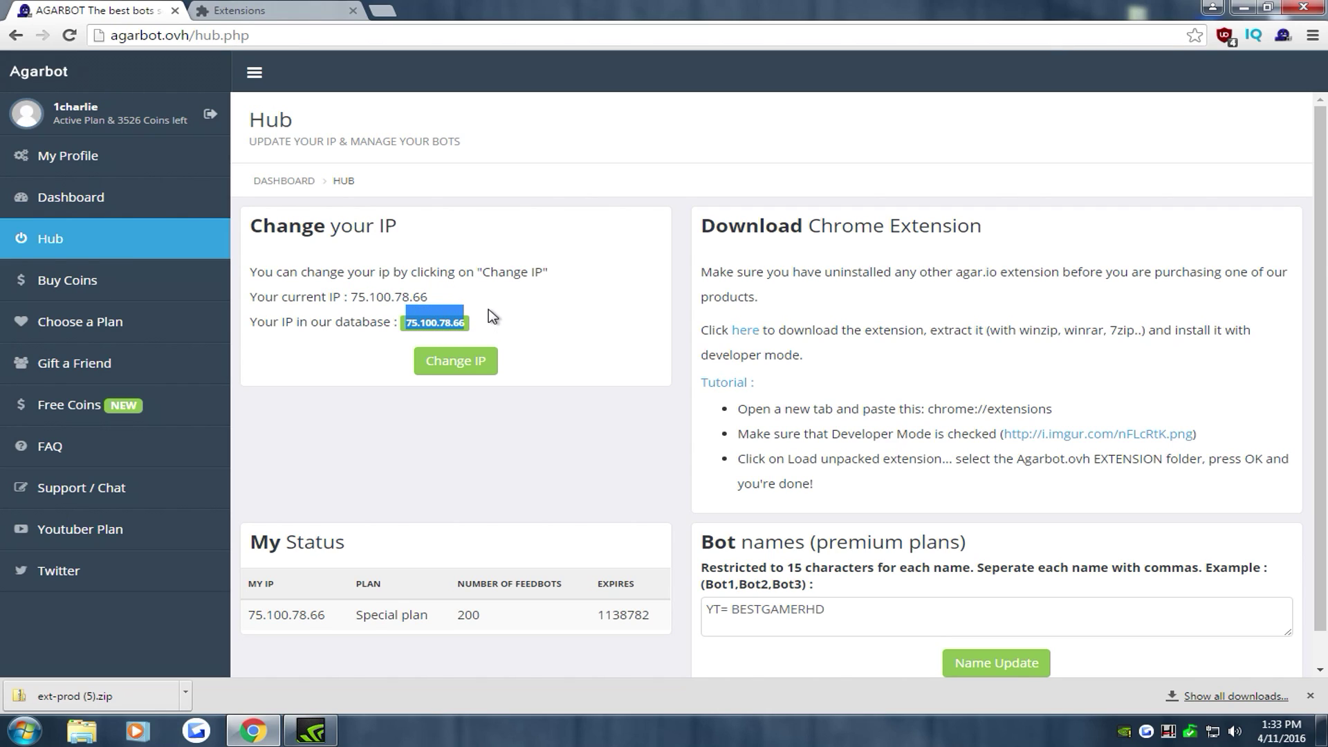
click(493, 316)
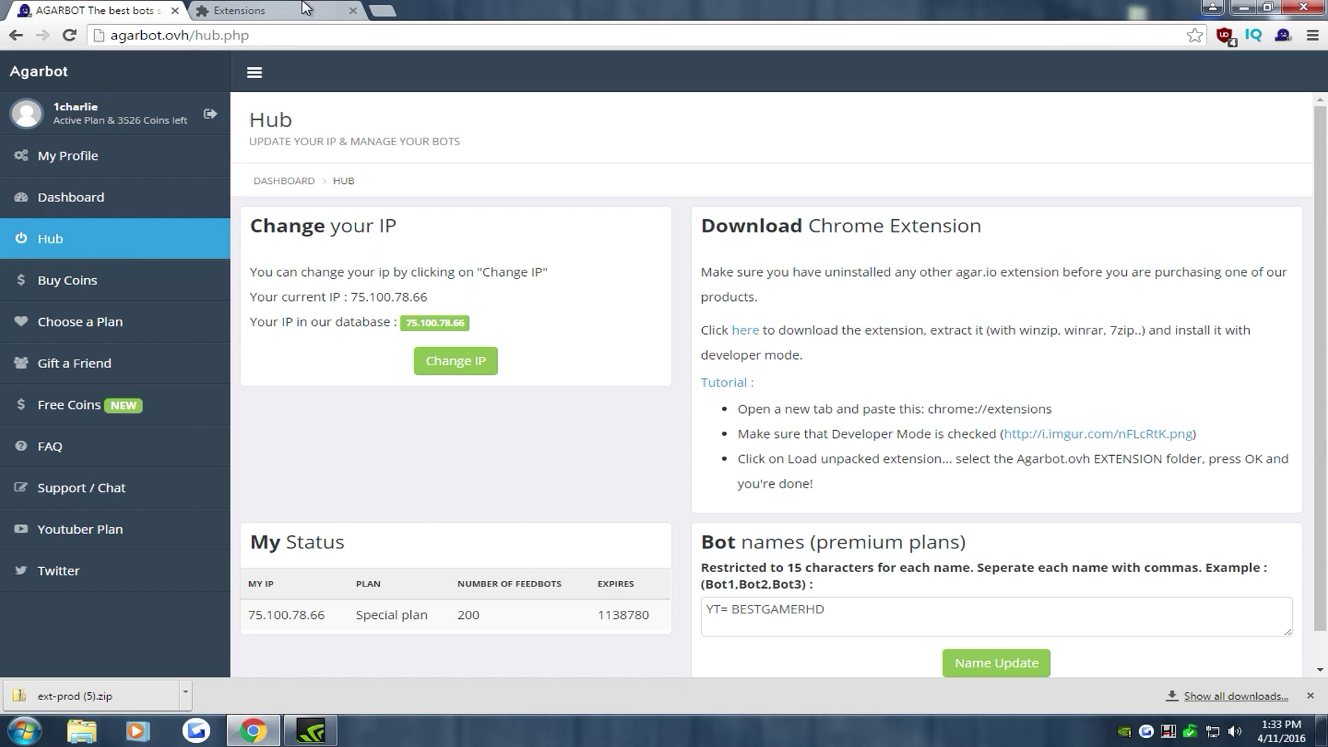
click(383, 13)
Confirm AgarBot.OVH is enabled on the Extensions tab, then return to the new tab.
click(366, 12)
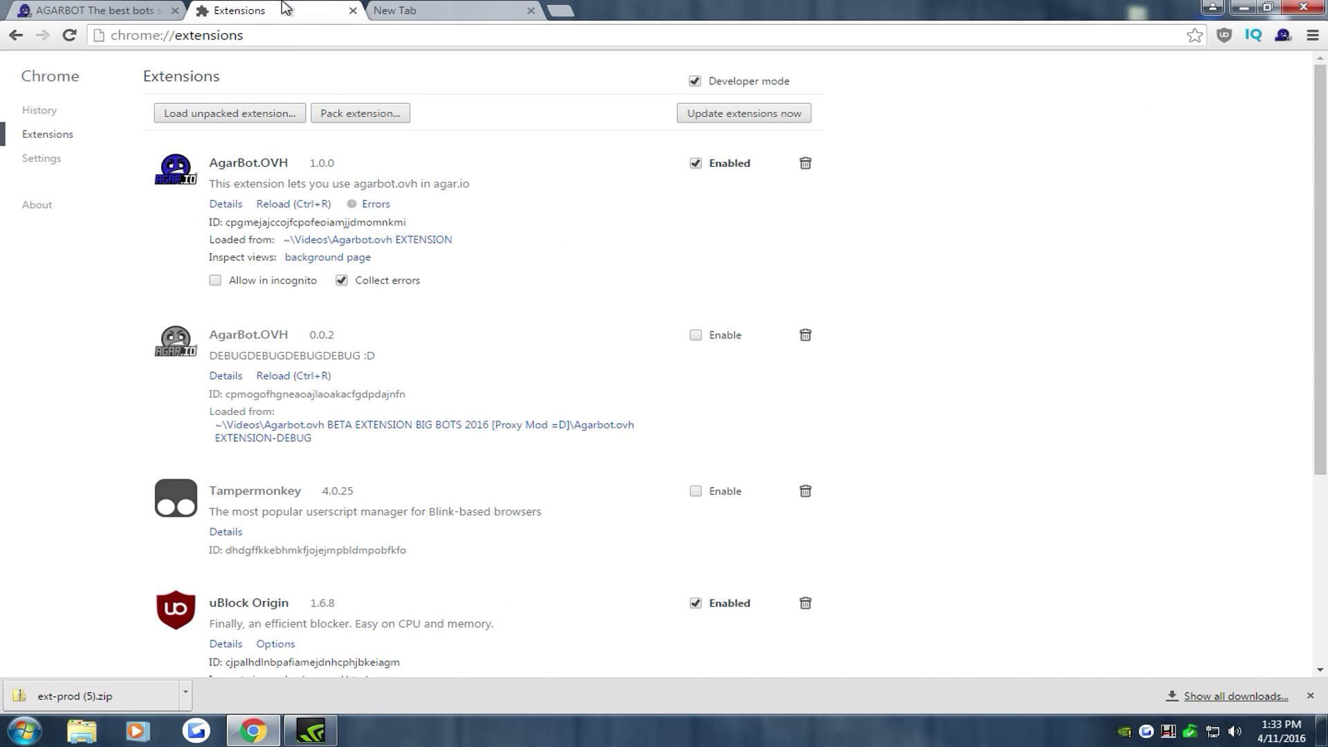
click(397, 9)
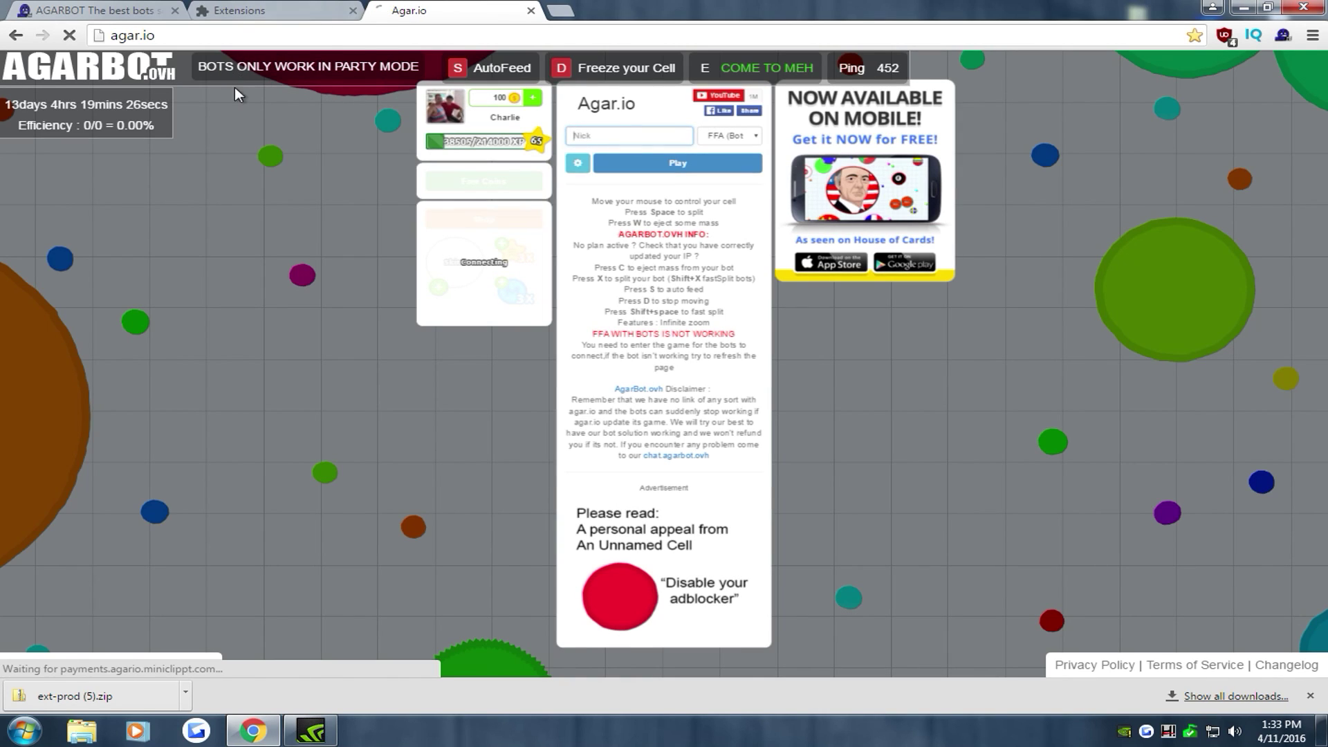
Switch the Agar.io game mode to Party, create a new party, and start playing.
click(721, 140)
click(726, 196)
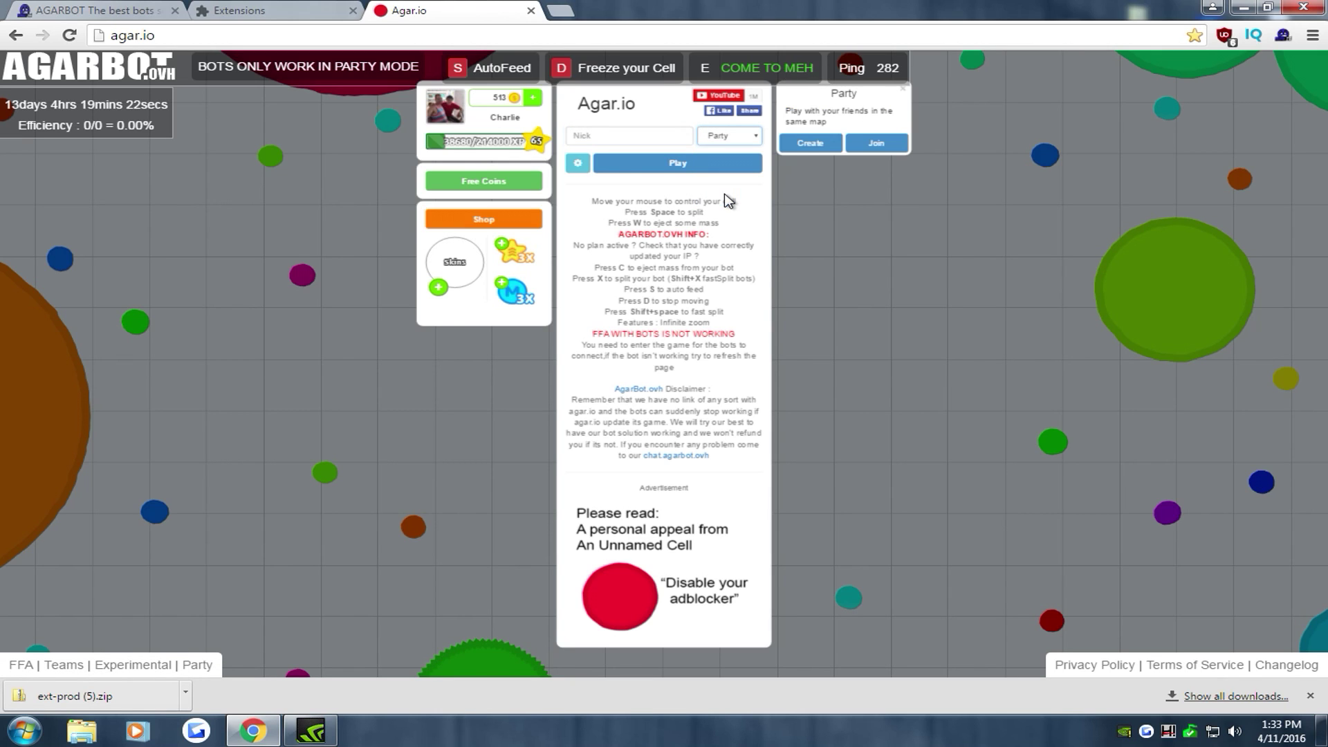
click(807, 140)
click(676, 166)
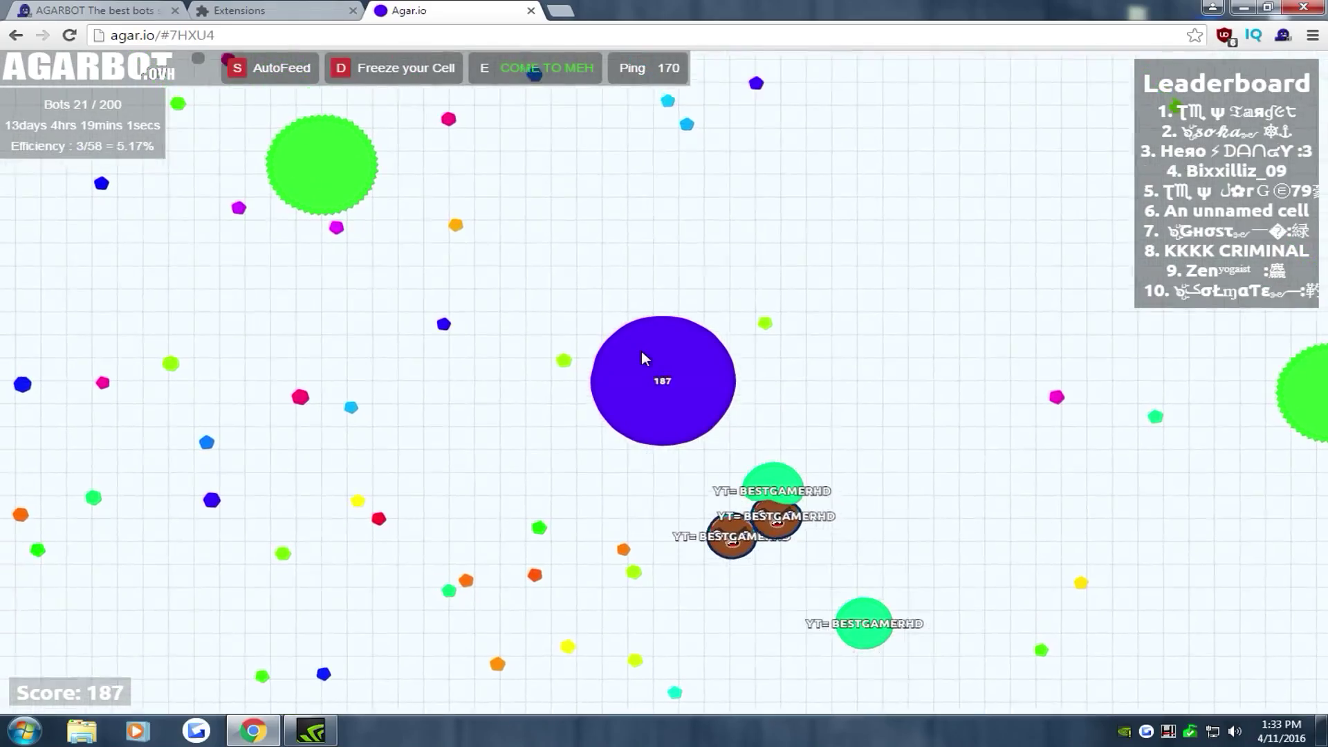
Split the cell with Space, steer it across the map, then dismiss the highlighted text and party link panel.
key(space)
key(space)
key(space)
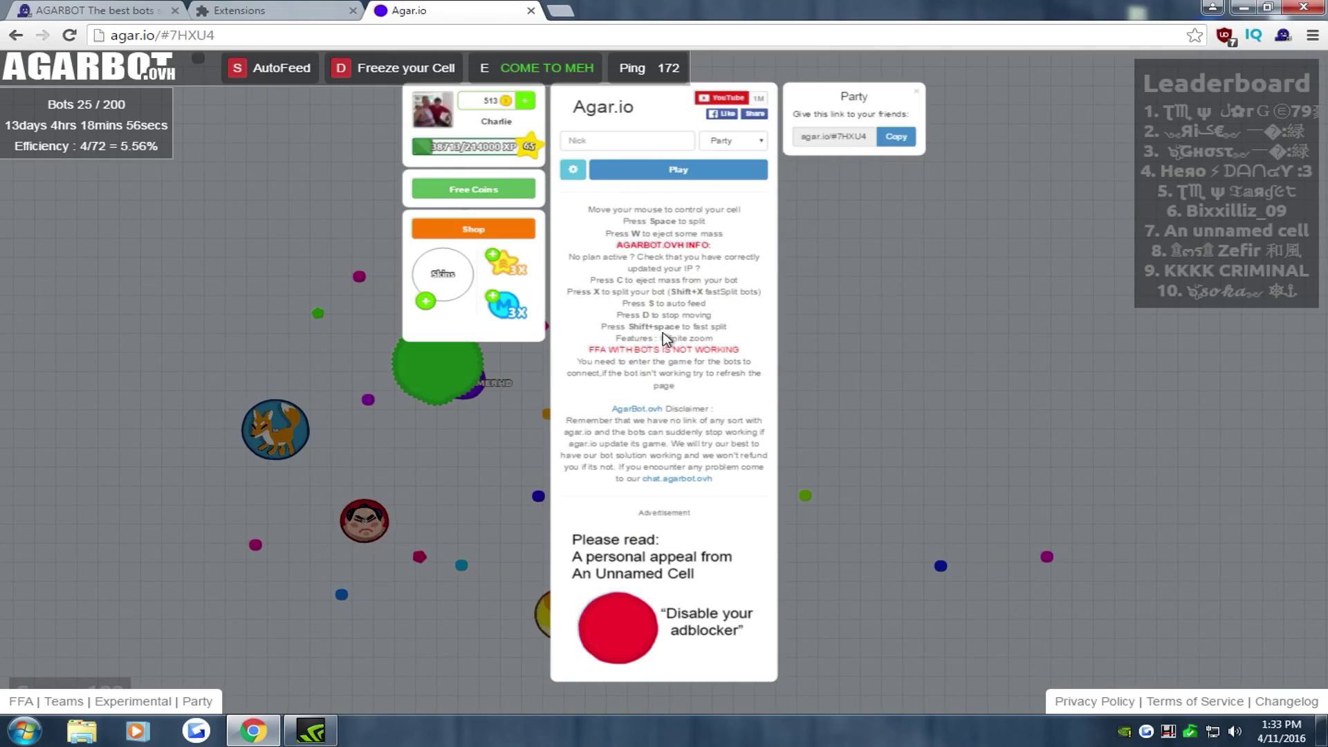
mouse_move(717, 340)
mouse_down()
mouse_move(661, 291)
mouse_move(624, 292)
mouse_up()
click(739, 327)
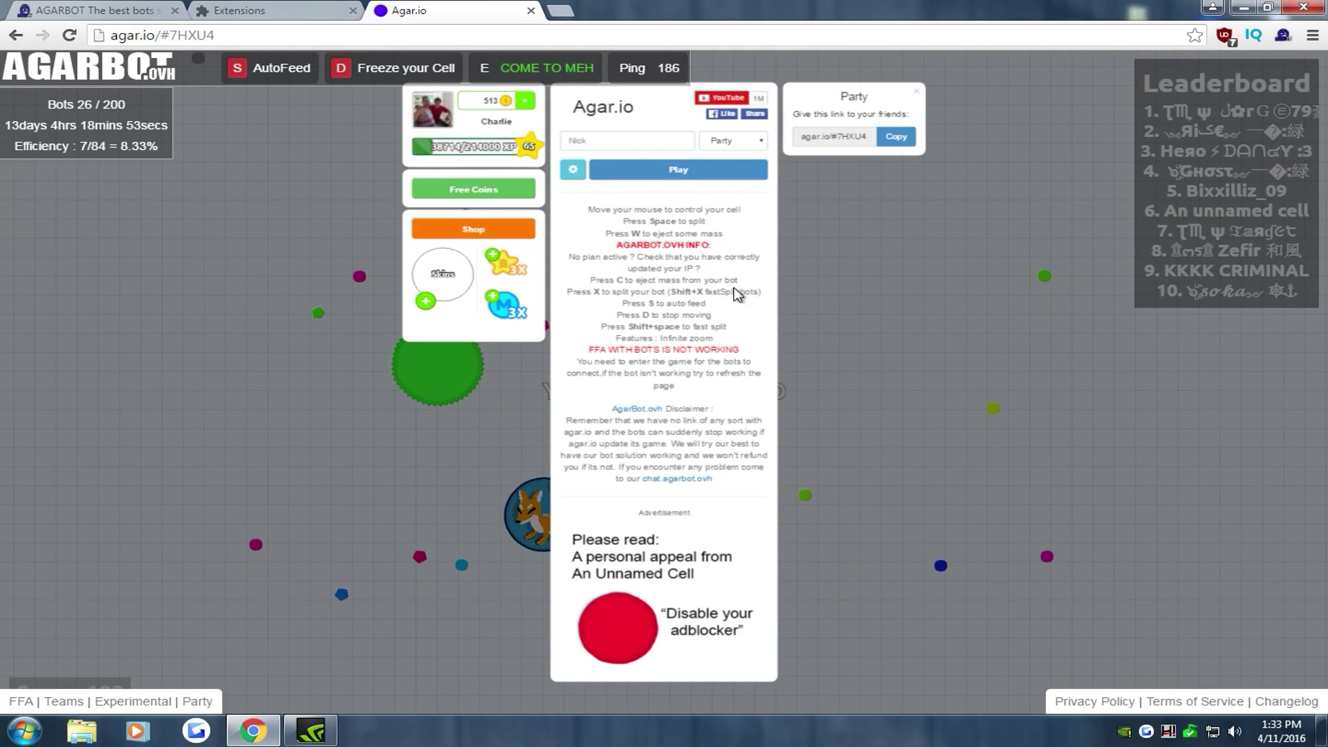
click(919, 93)
Pick Party mode, then reload the Agar.io page.
click(729, 145)
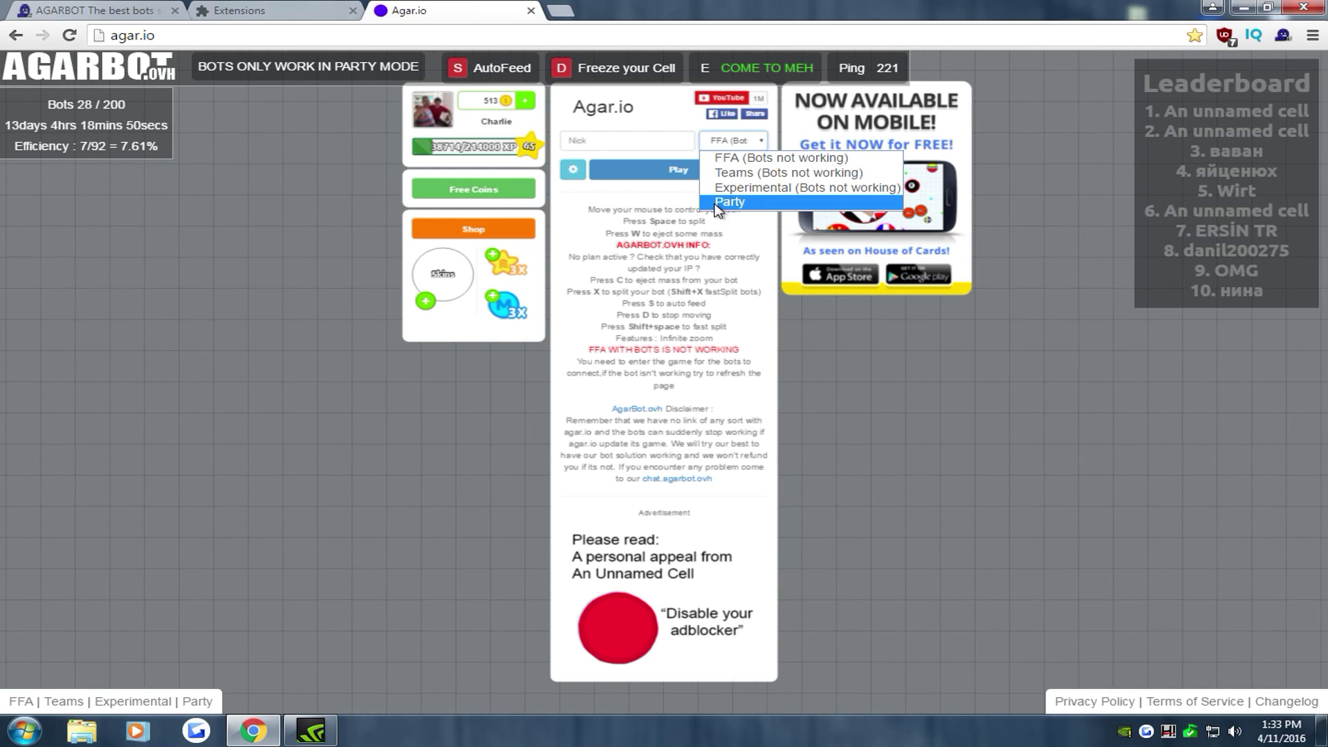
click(727, 205)
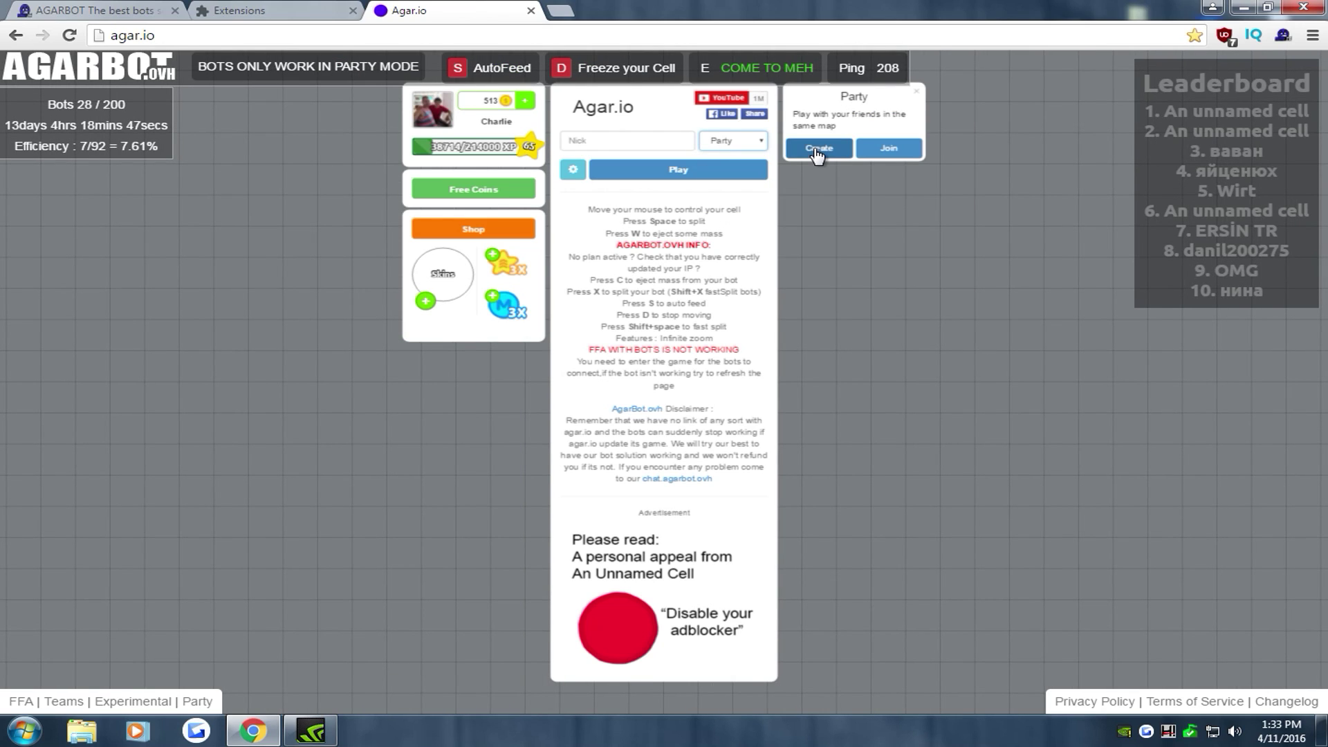
click(77, 33)
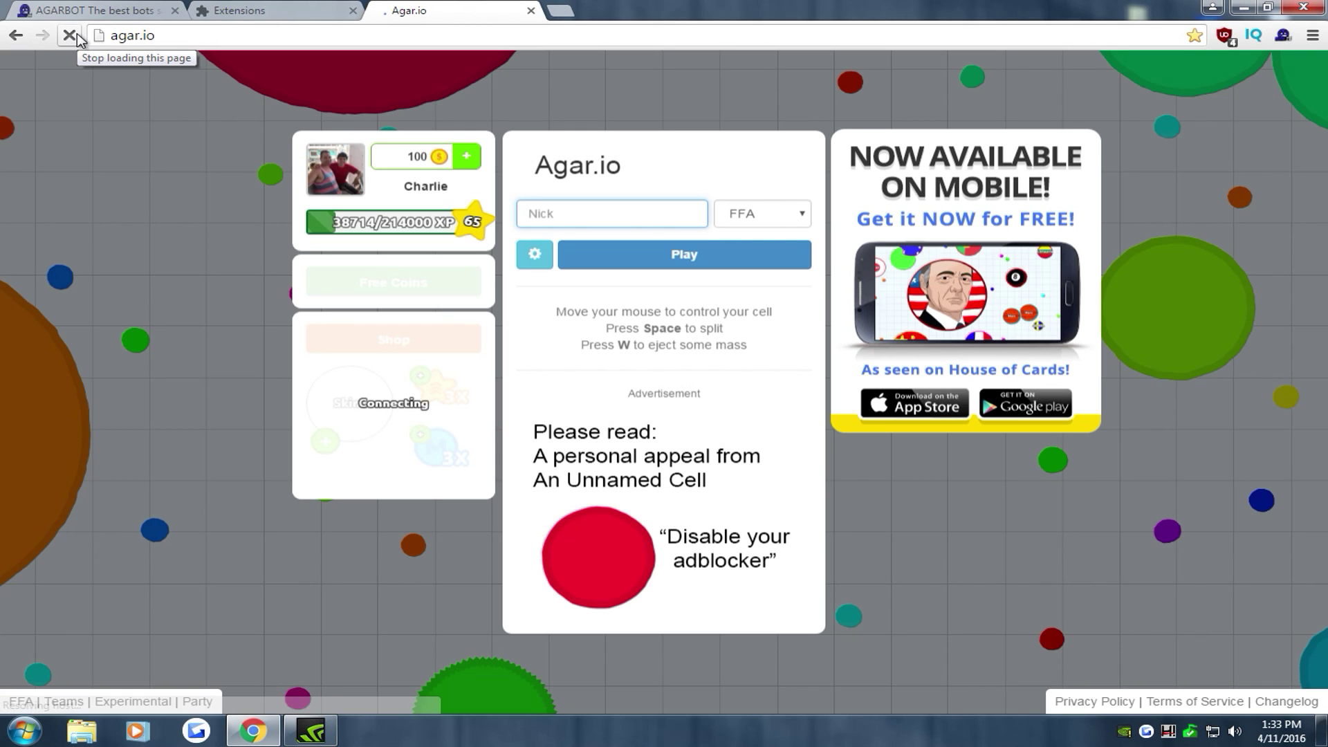
After the reload, choose Party mode, create a new party, and start playing in it.
click(738, 222)
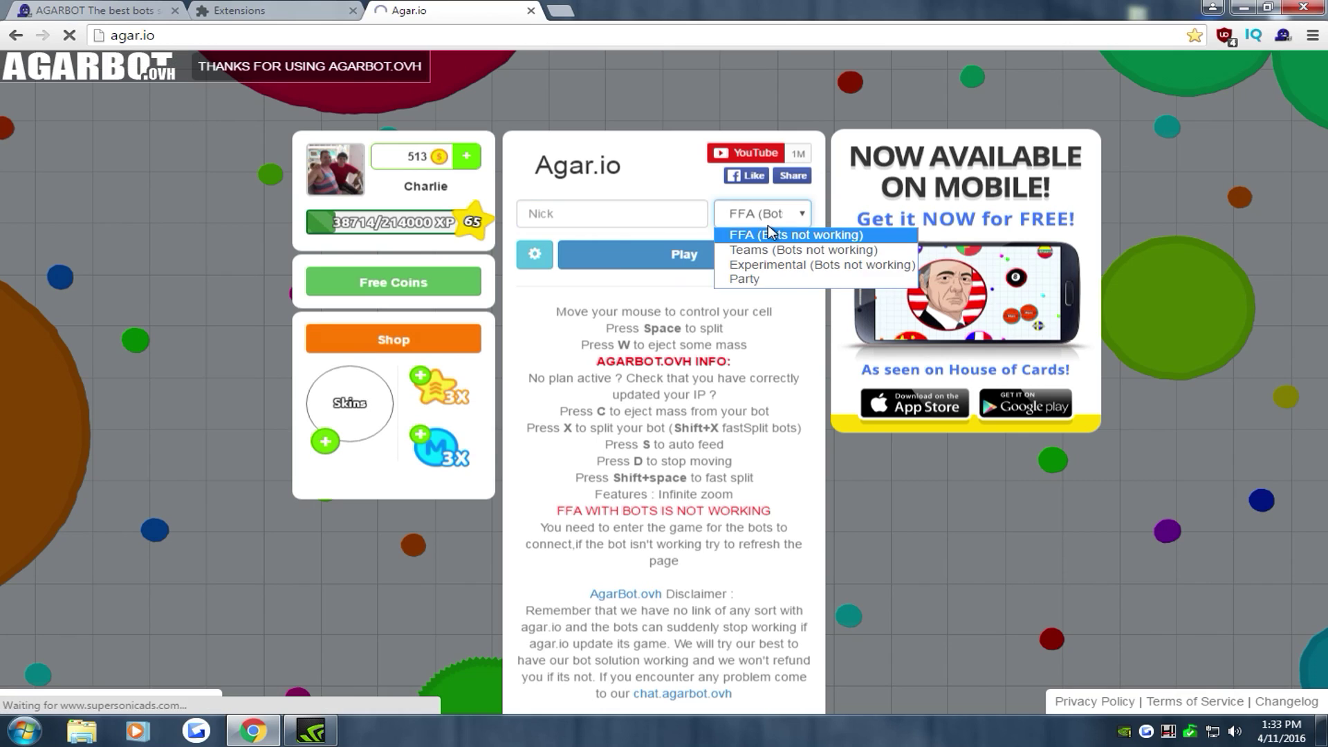
click(786, 277)
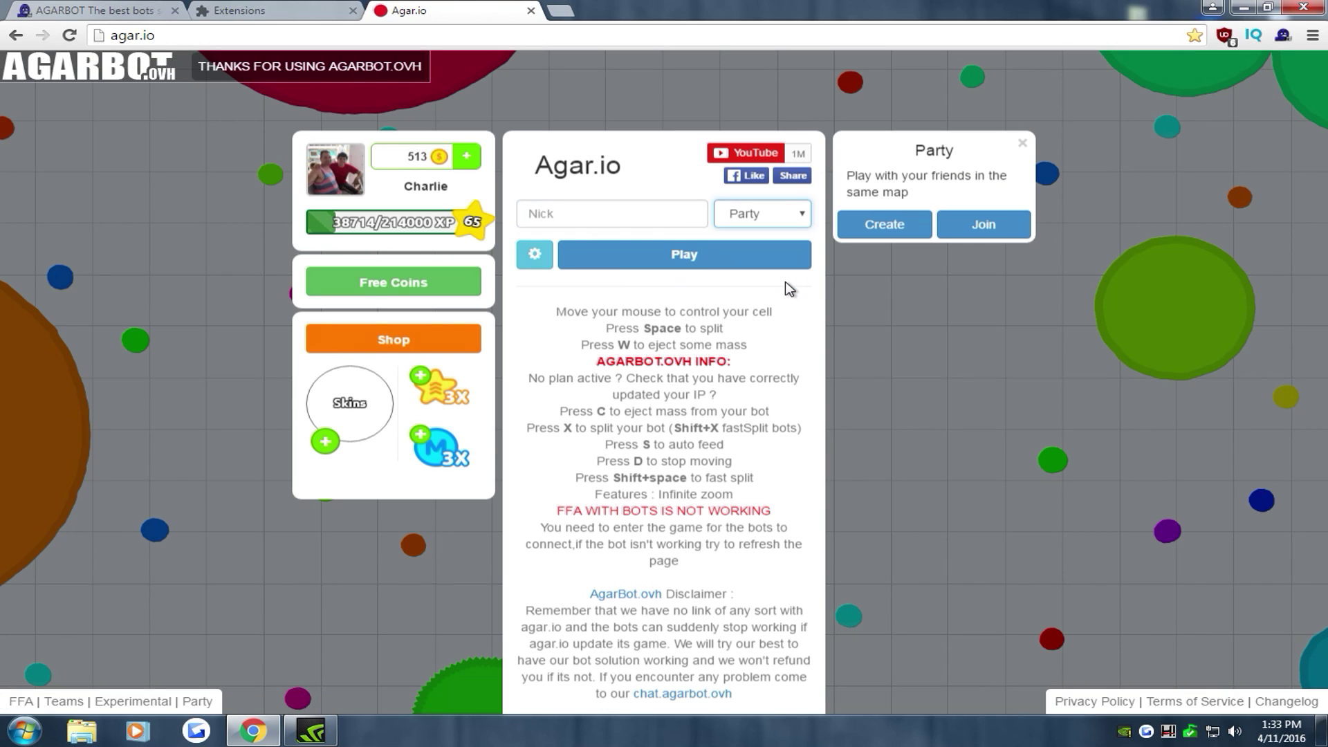
click(887, 226)
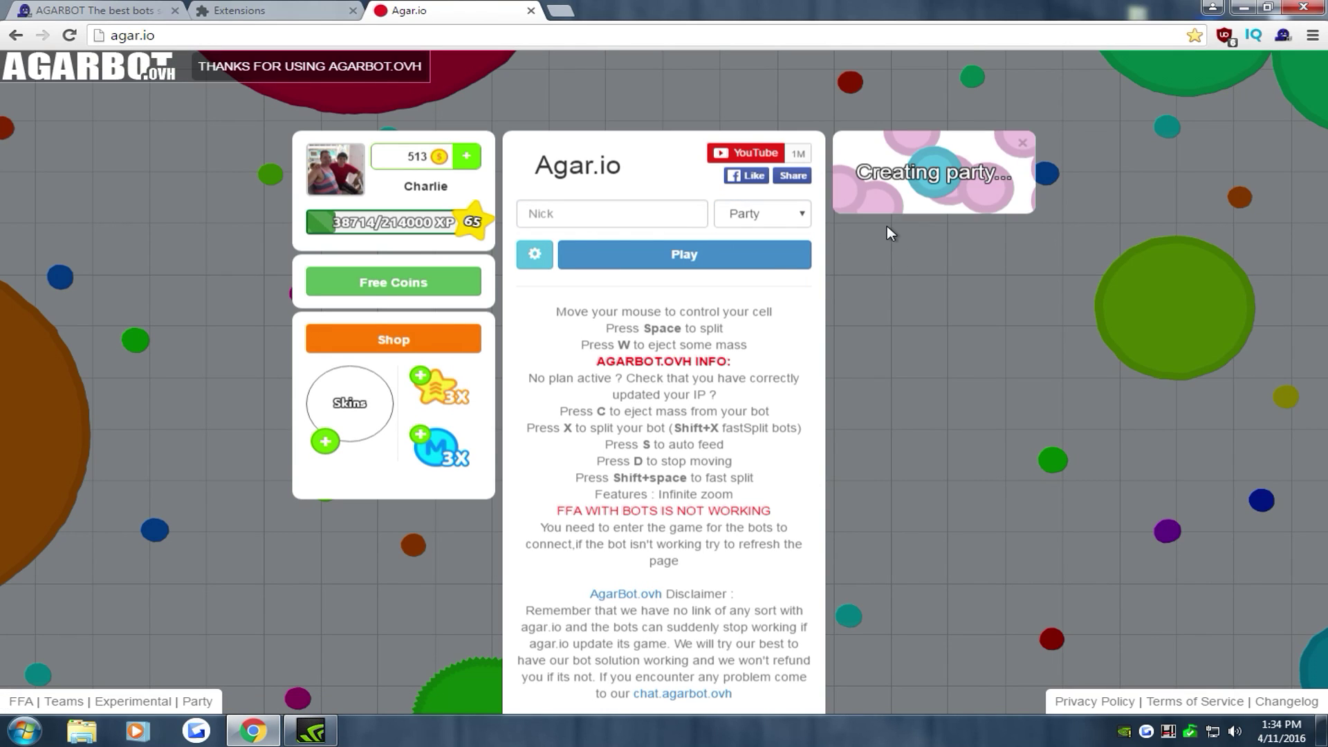
click(730, 258)
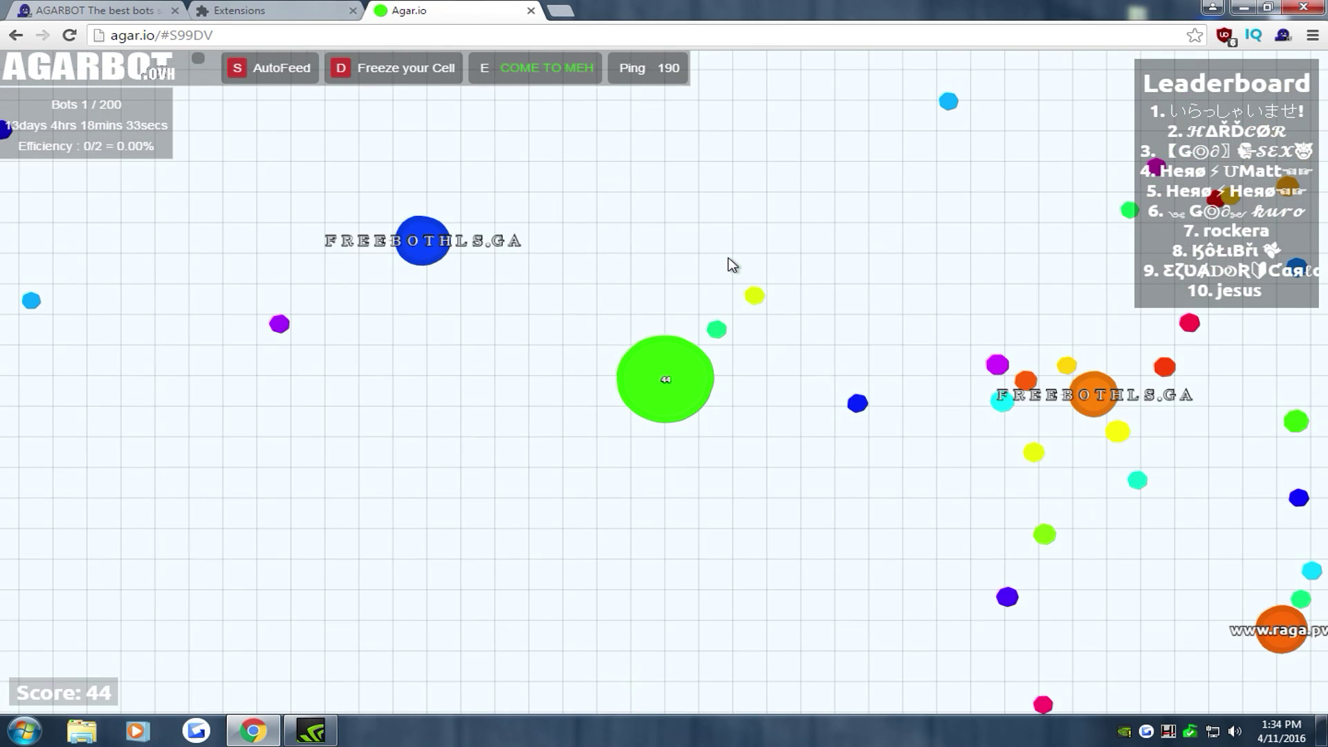